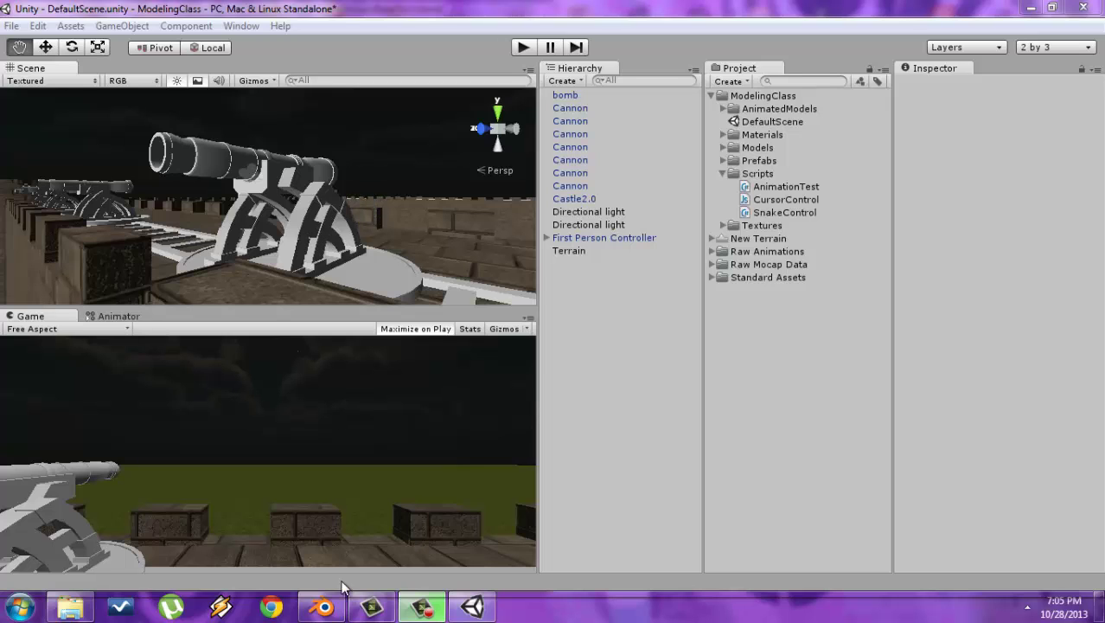
Switch from Unity to Blender, where the Neptune rig's RightHandWave action is open.
click(324, 608)
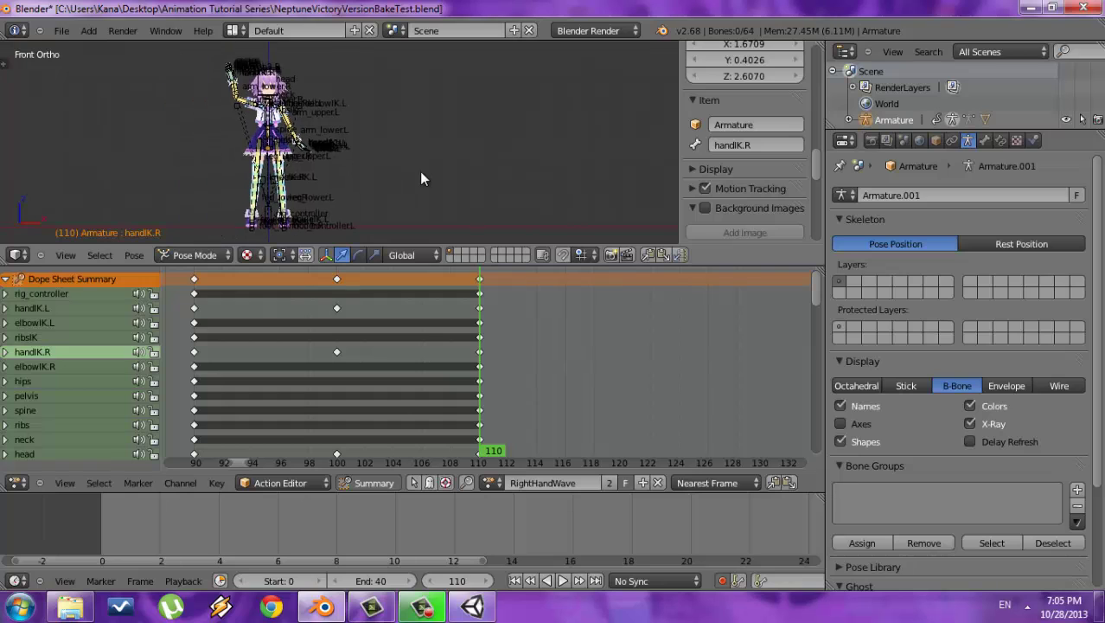
Toggle the 3D view maximized and back, then preview the RightHandWave keyframes.
key(ctrl+Up)
scroll(605, 264, up, 3)
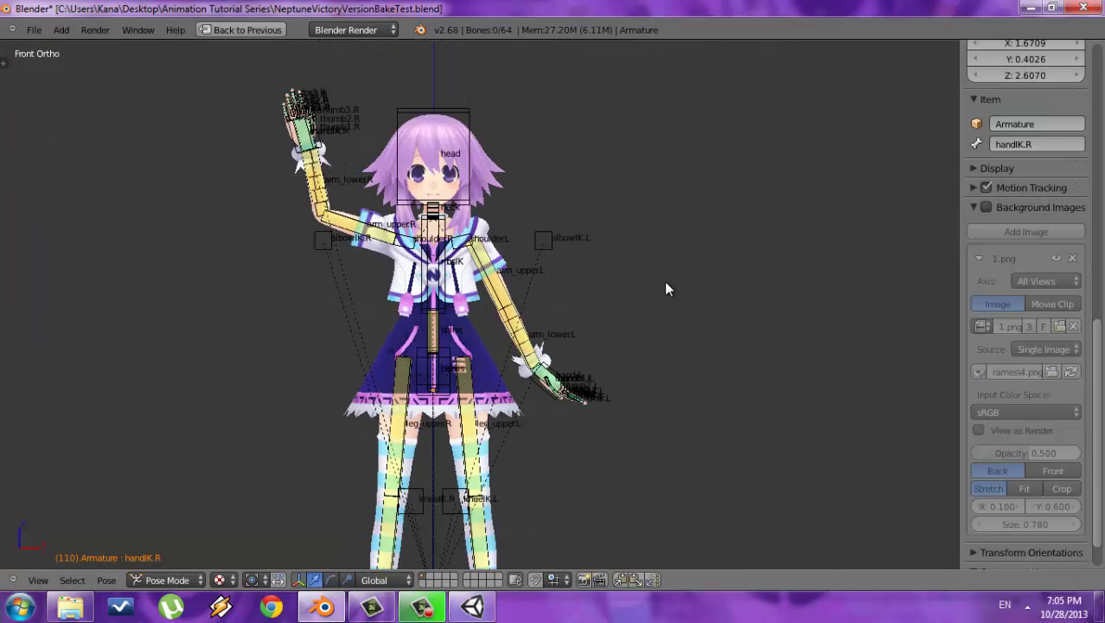
key(ctrl+Down)
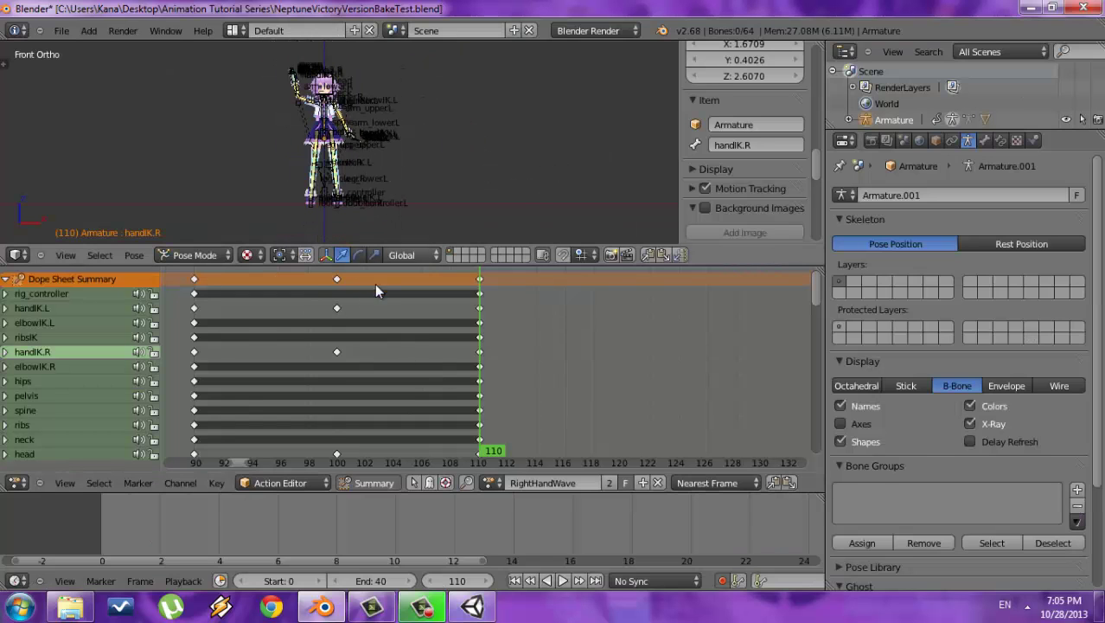
click(488, 482)
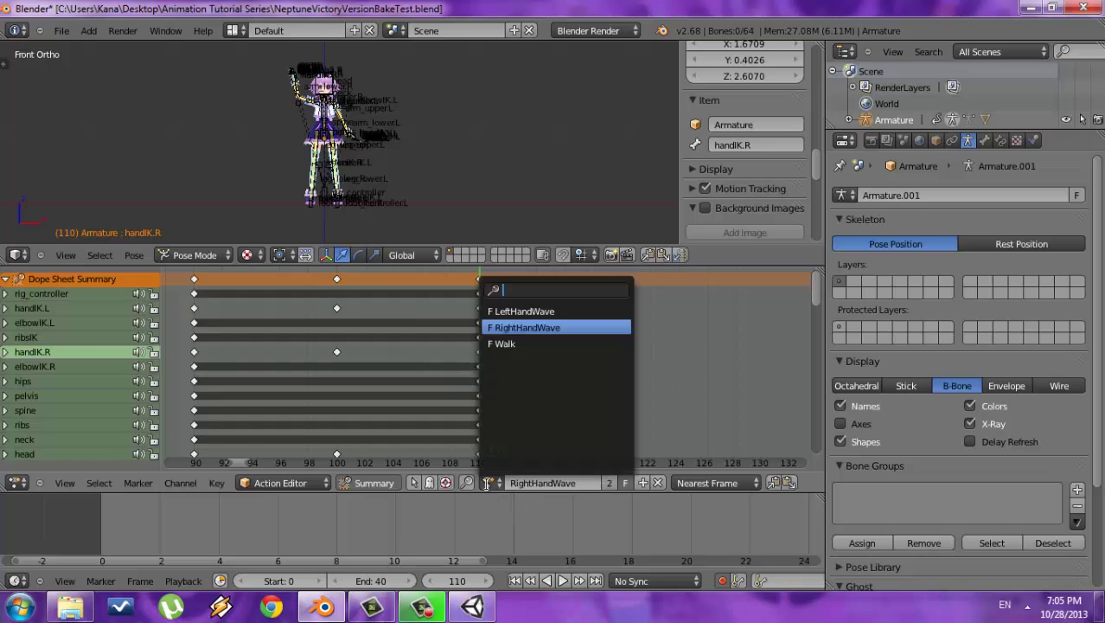
click(527, 326)
middle_drag(353, 317, 471, 325)
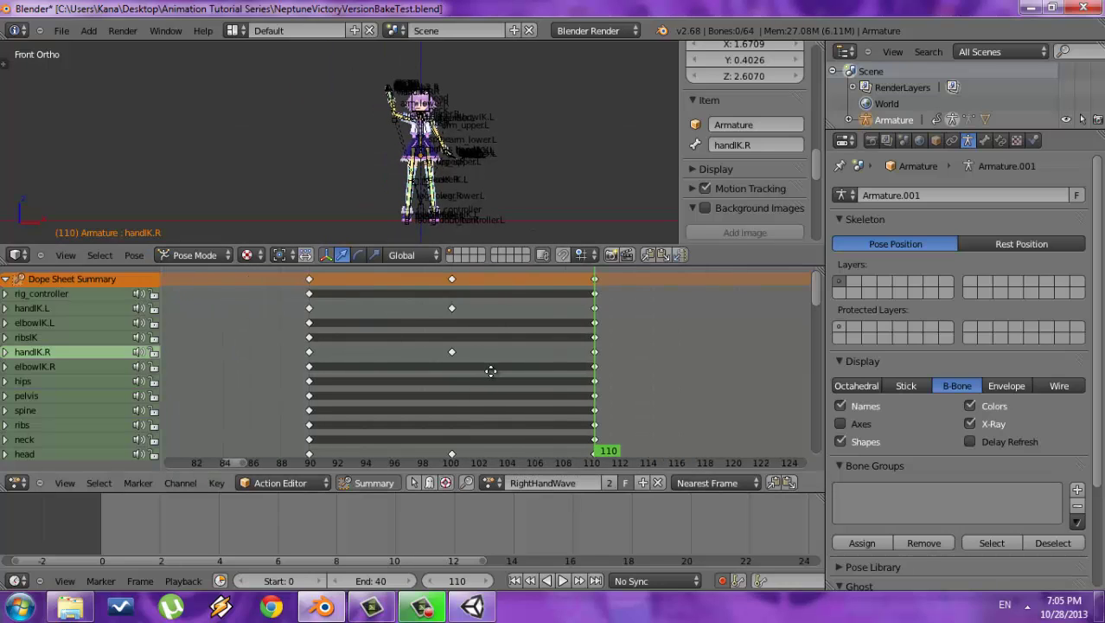
drag(326, 356, 614, 374)
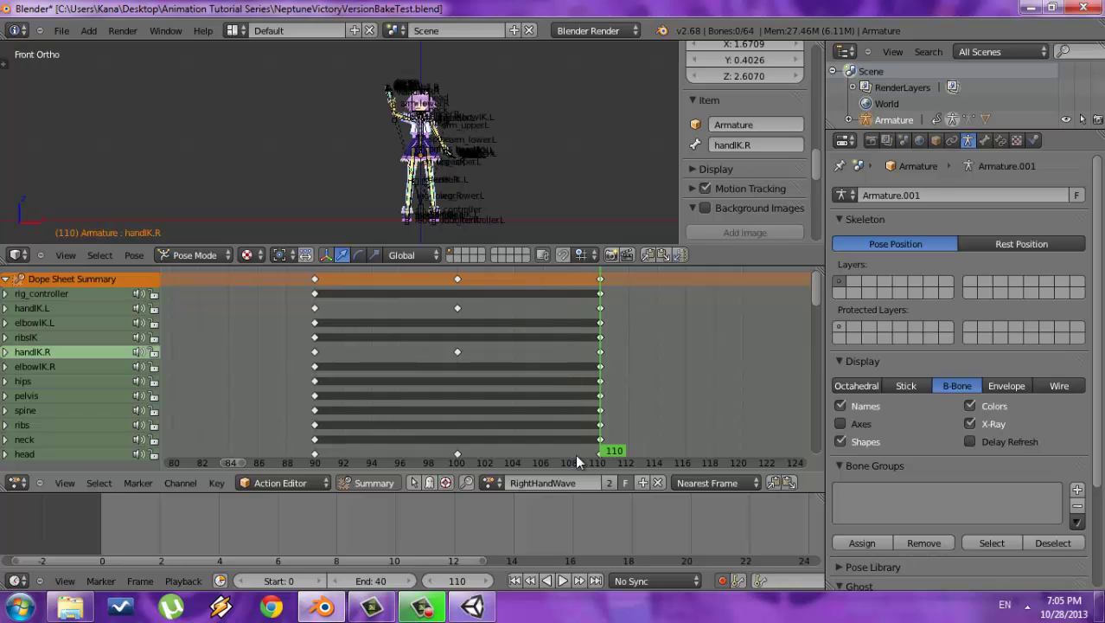
Load the LeftHandWave action and scrub its keyframes at frames 60, 70 and 80.
click(491, 483)
click(517, 304)
ctrl+scroll(517, 309, up, 6)
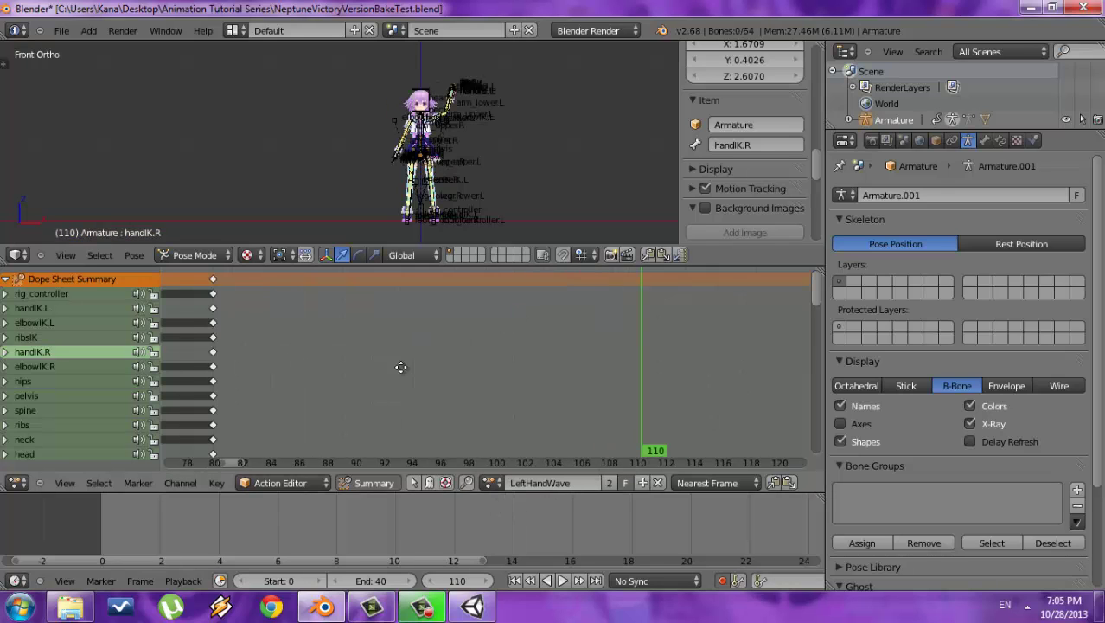
drag(233, 347, 261, 350)
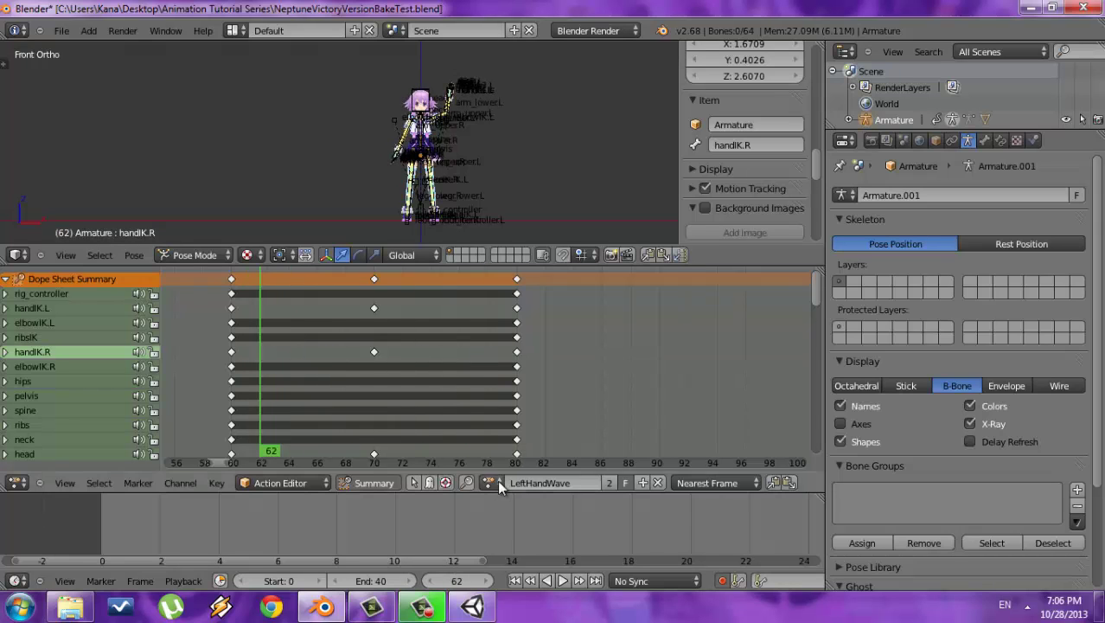
Load the Walk action and scrub its frame 5–45 cycle in Right Ortho view.
click(492, 483)
click(525, 343)
ctrl+scroll(386, 313, up, 5)
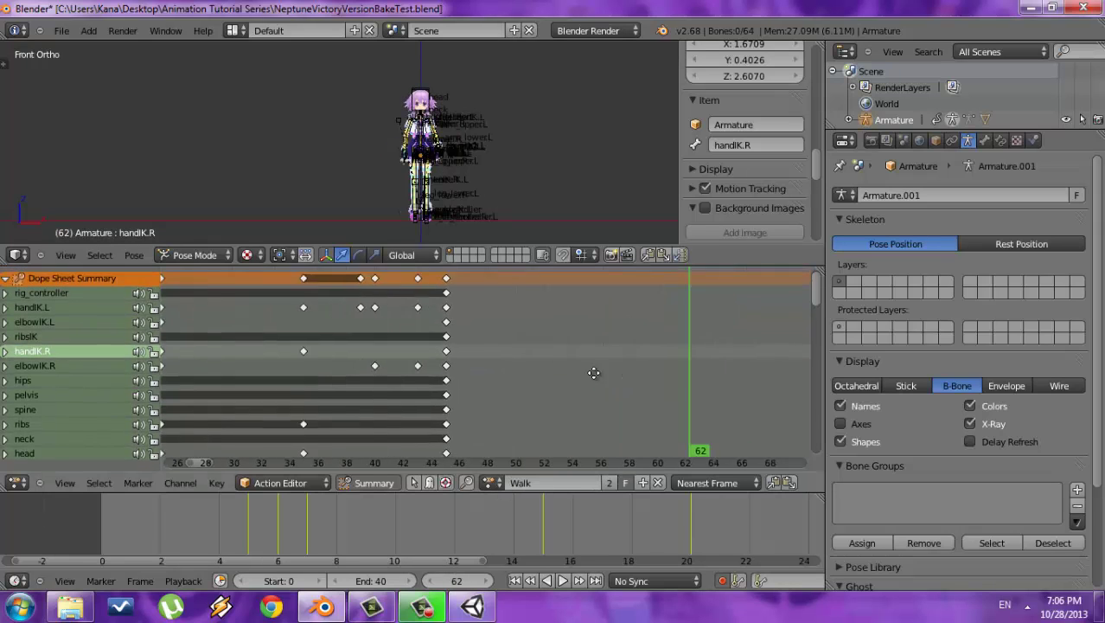
scroll(596, 303, down, 2)
key(KP_3)
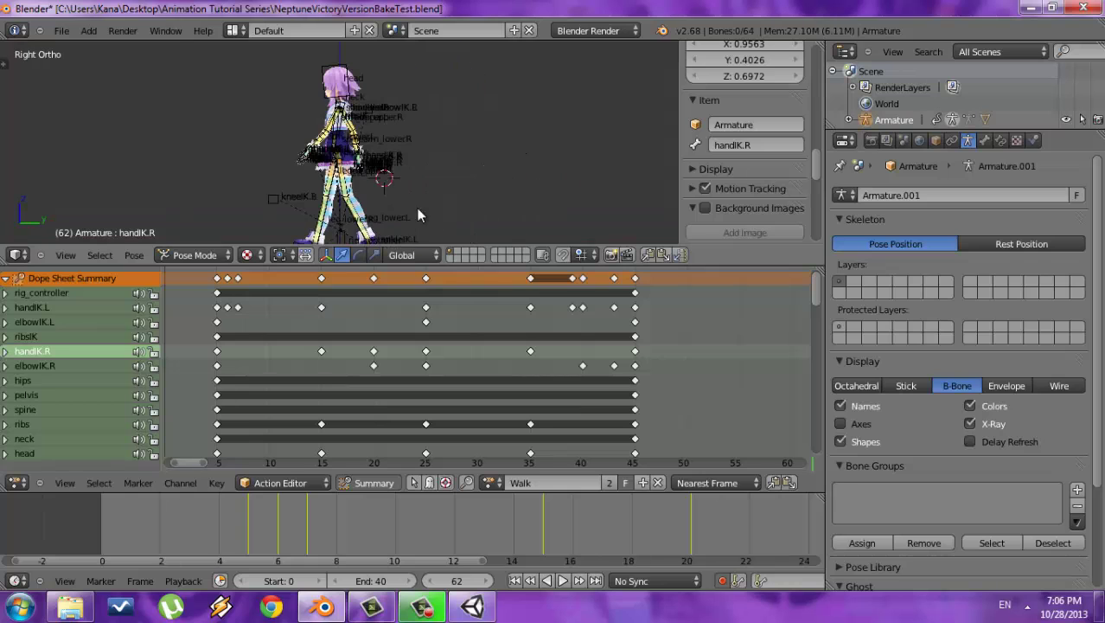
drag(256, 329, 624, 350)
Return to Front Ortho view and shift the timeline to show frames 25 to 85.
key(KP_1)
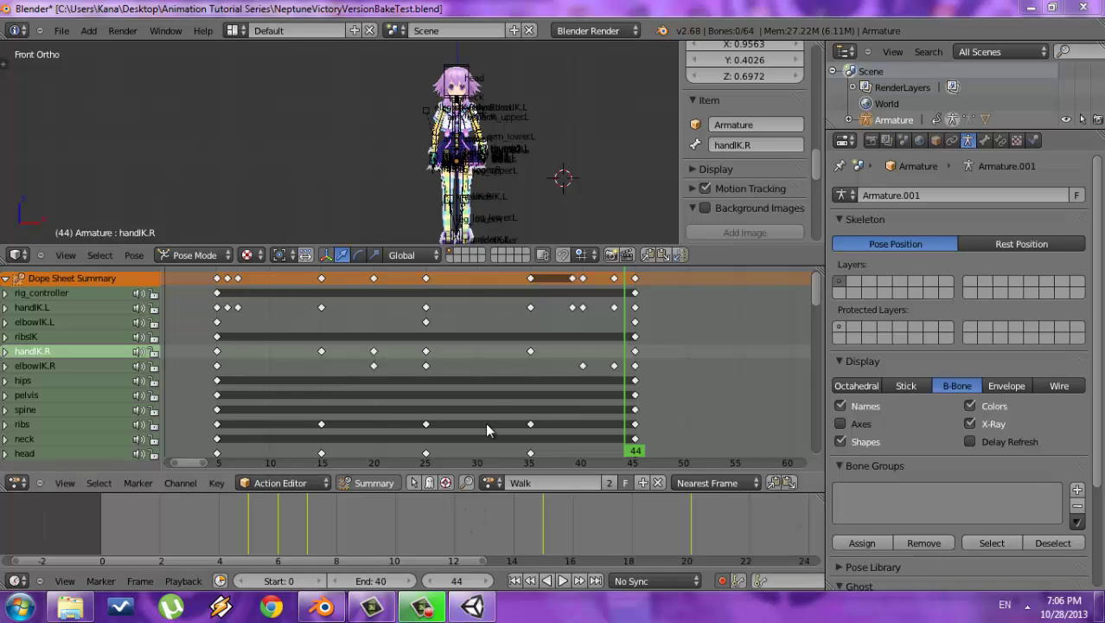
middle_drag(735, 383, 455, 381)
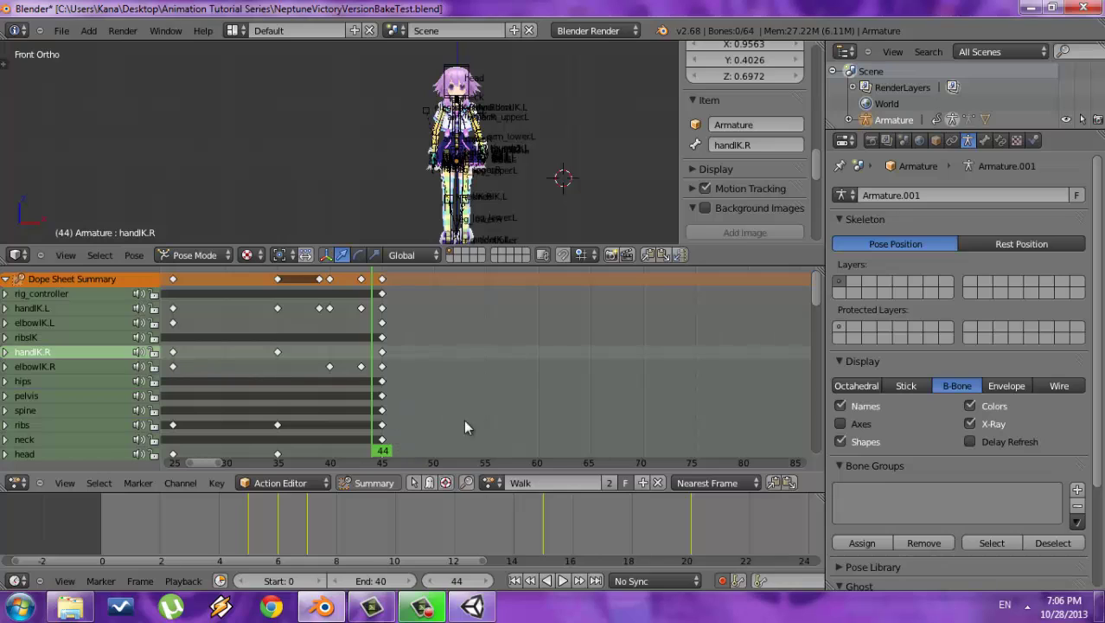
click(491, 482)
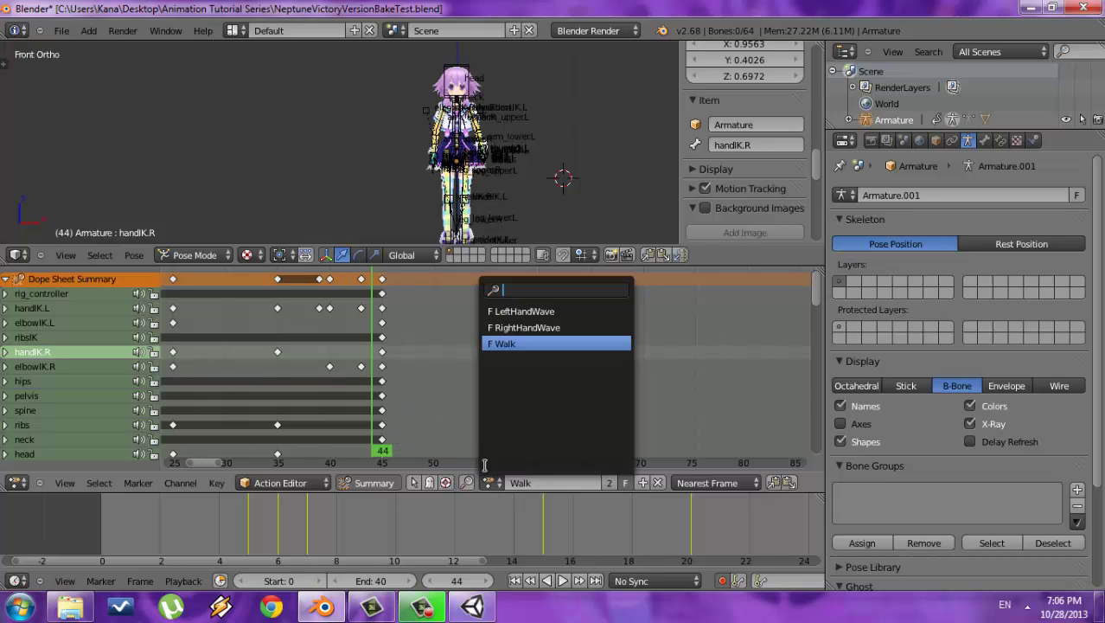
Reload RightHandWave (keys at frames 90–110), scrub to frame 109, and start editing the End frame.
click(383, 388)
click(491, 482)
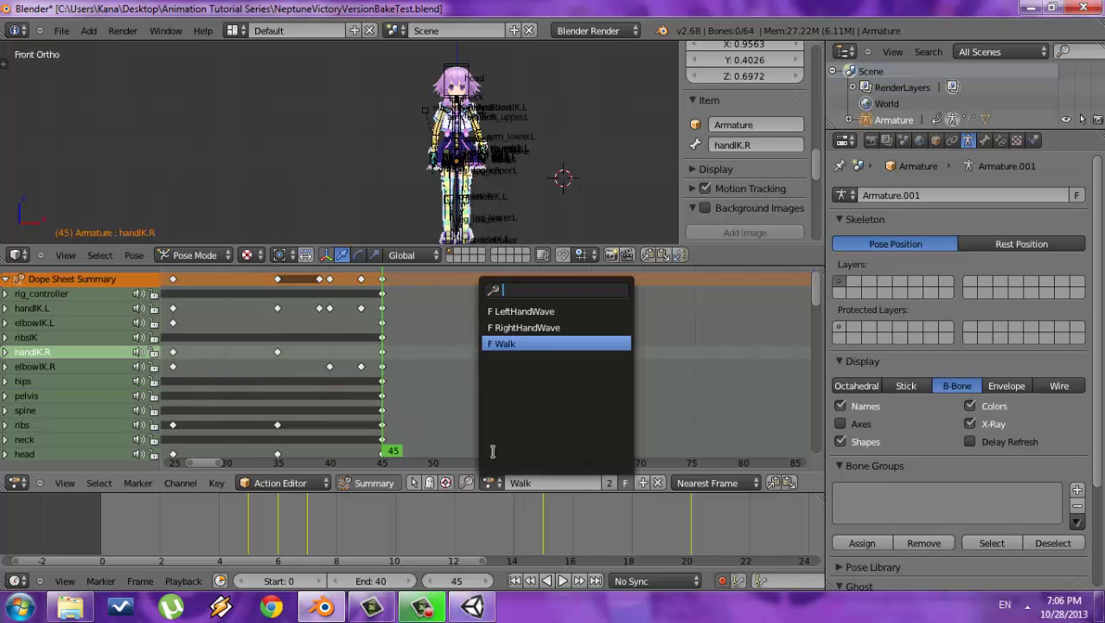
click(560, 331)
ctrl+scroll(539, 374, down, 10)
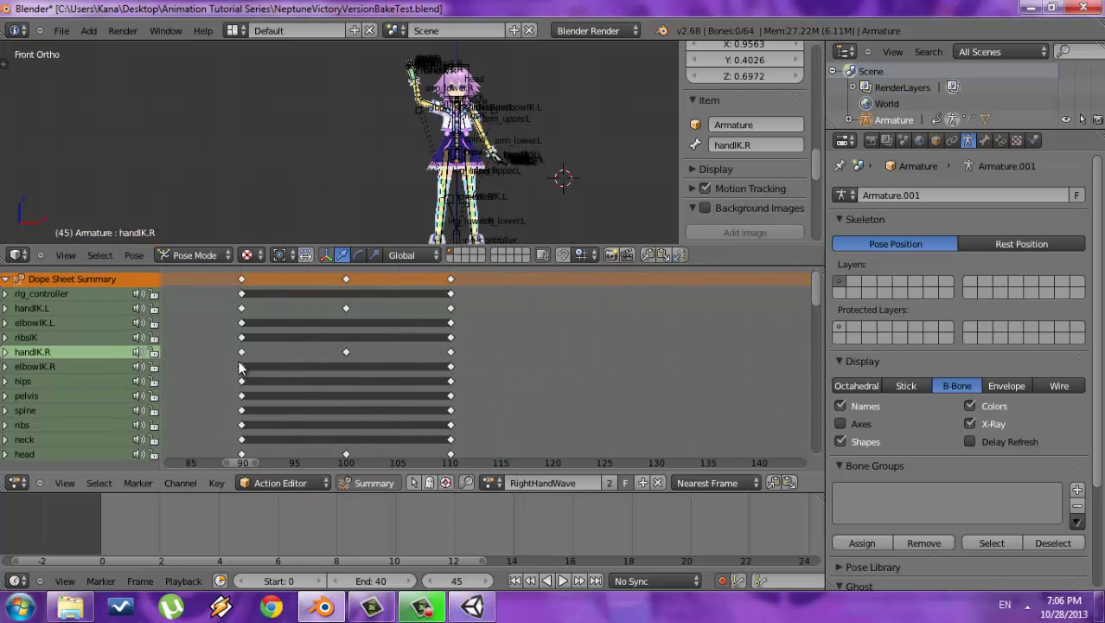
drag(241, 368, 451, 360)
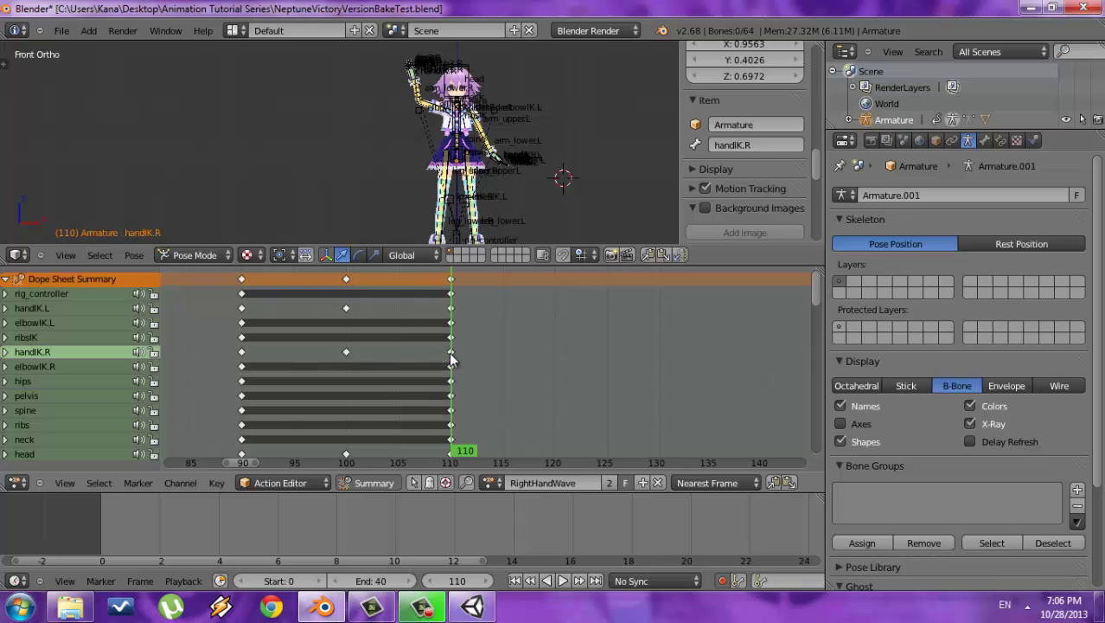
click(381, 583)
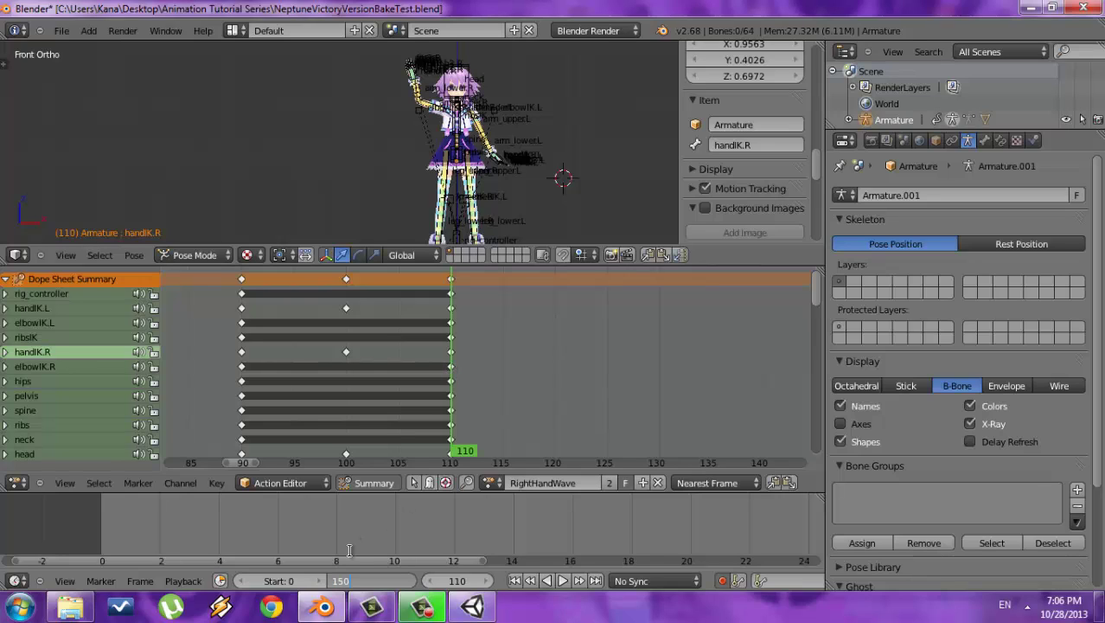
Set the scene end frame to 150 and scrub through the RightHandWave animation.
key(Return)
middle_drag(312, 363, 475, 393)
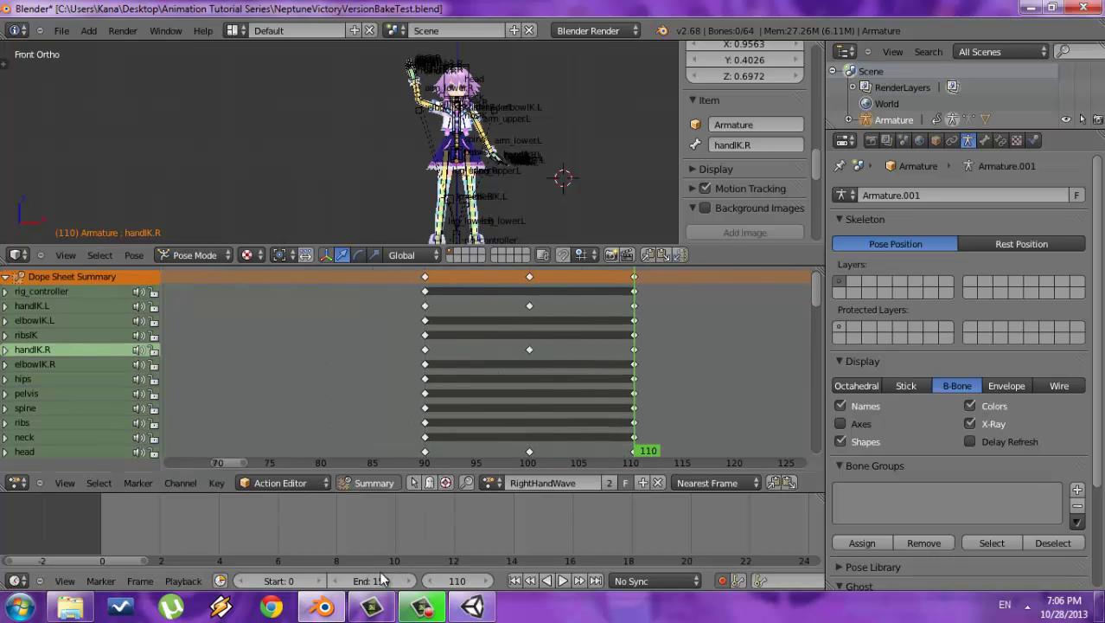
scroll(469, 335, down, 2)
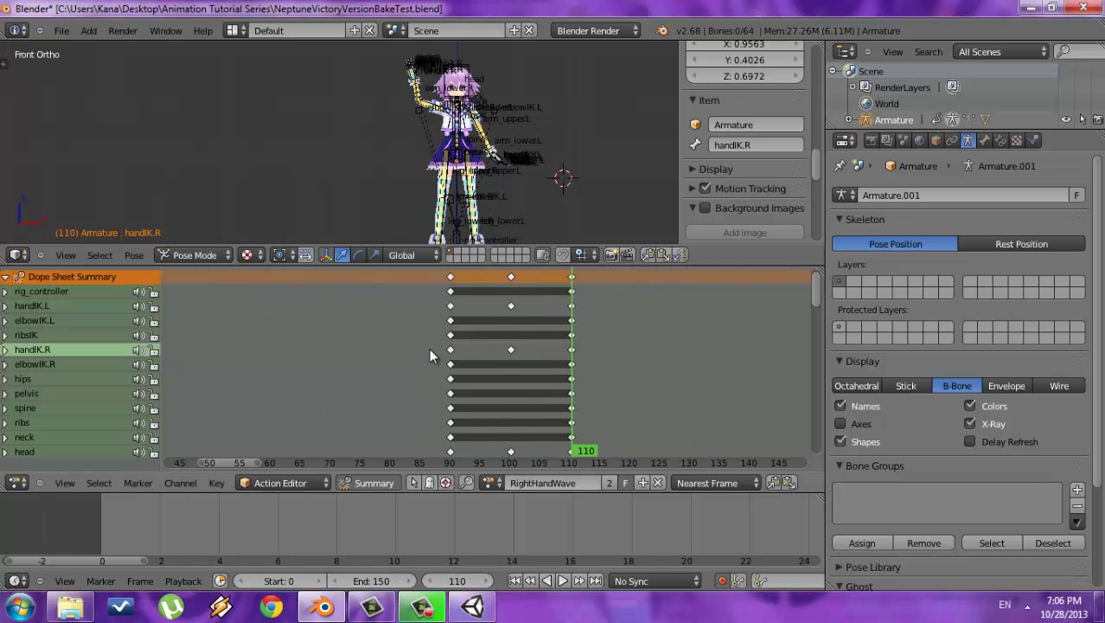
scroll(434, 352, up, 2)
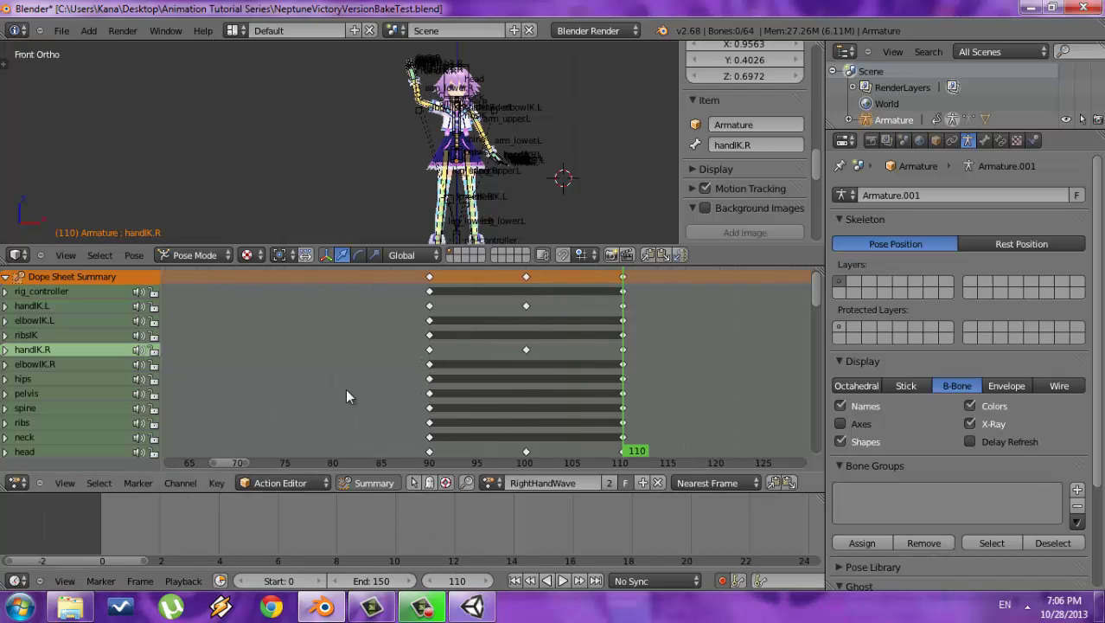
click(333, 367)
drag(437, 380, 591, 370)
Save the blend file and switch back to Unity.
click(62, 31)
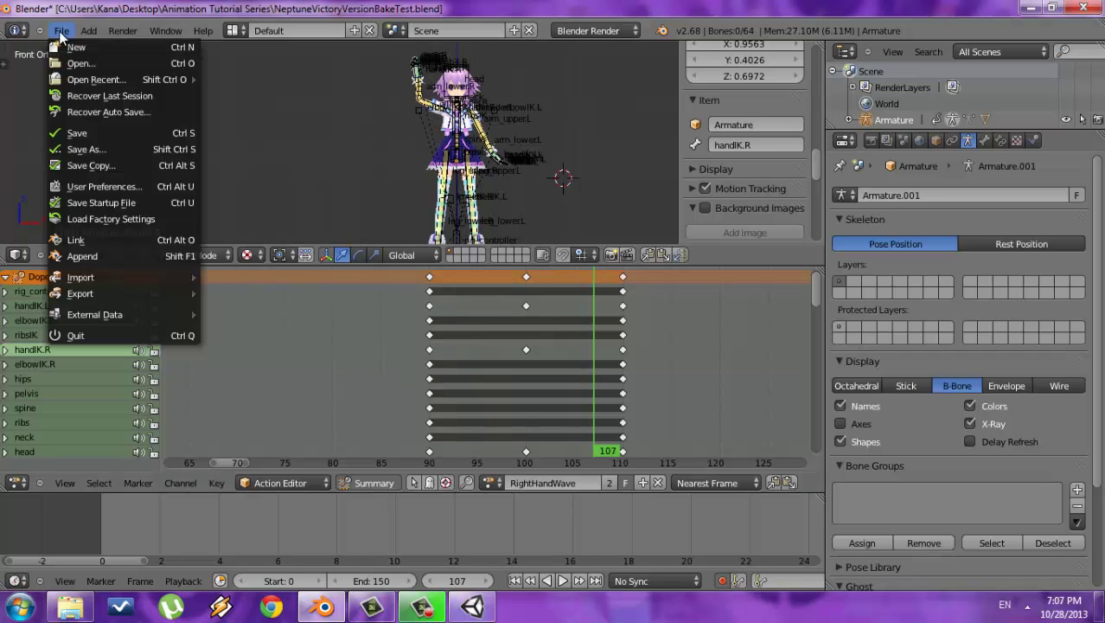
click(91, 134)
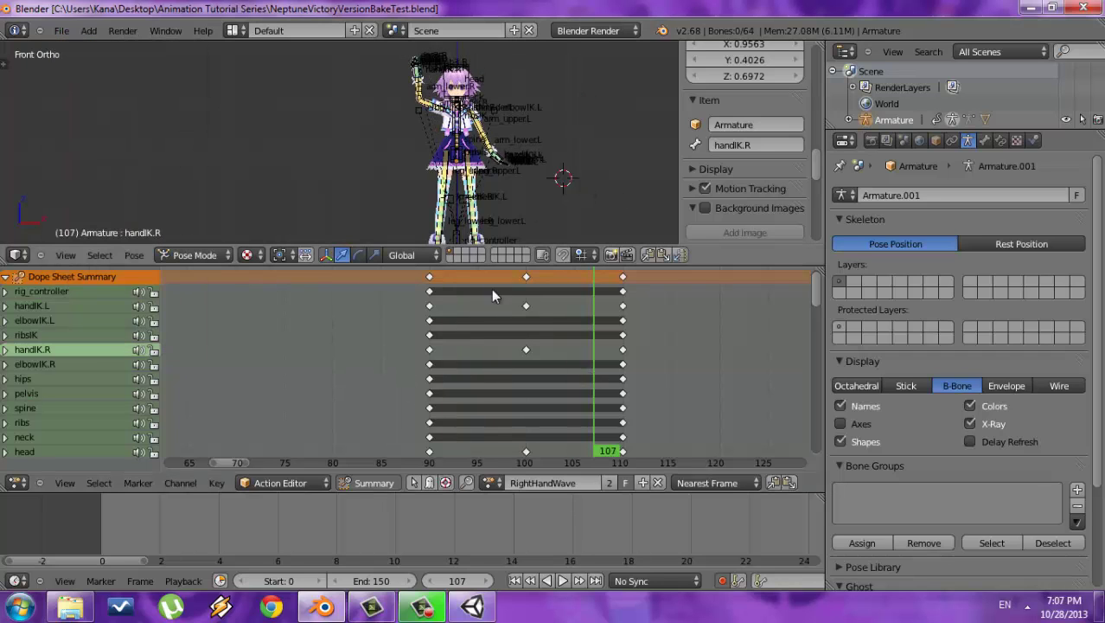
click(473, 607)
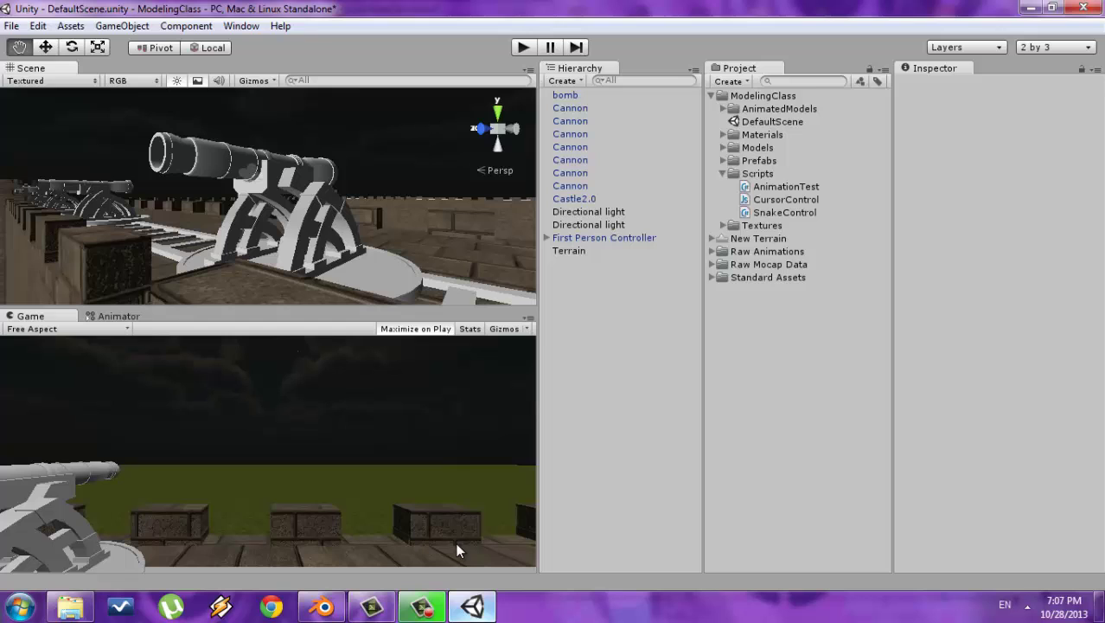
Toggle scene lighting, orbit around the cannons, and restore Unity to a smaller window.
click(175, 81)
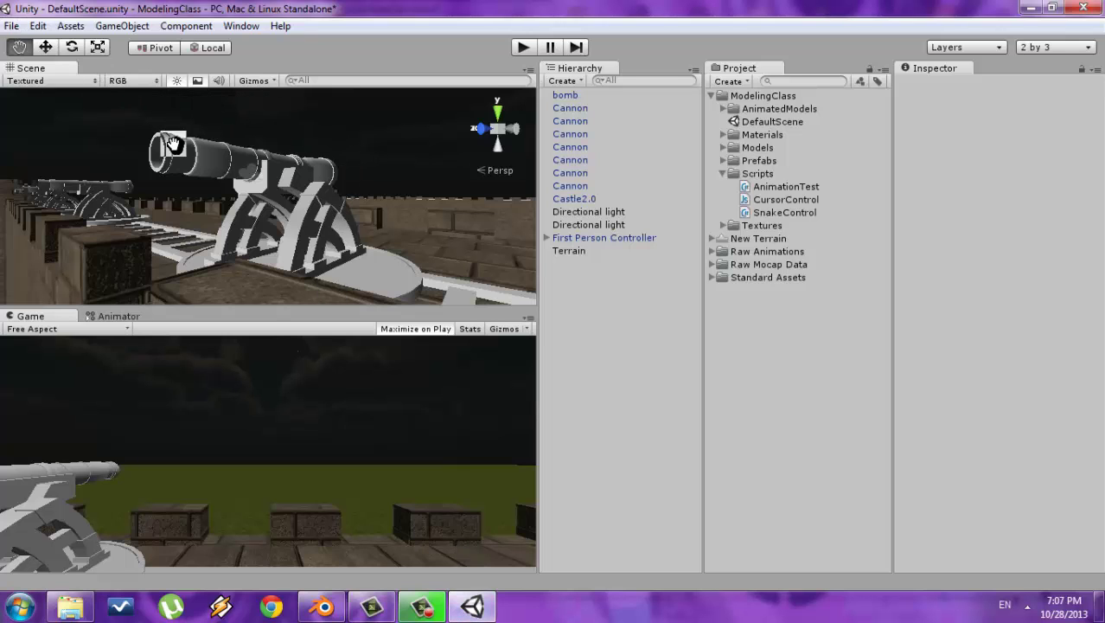
alt+drag(281, 143, 264, 185)
click(69, 26)
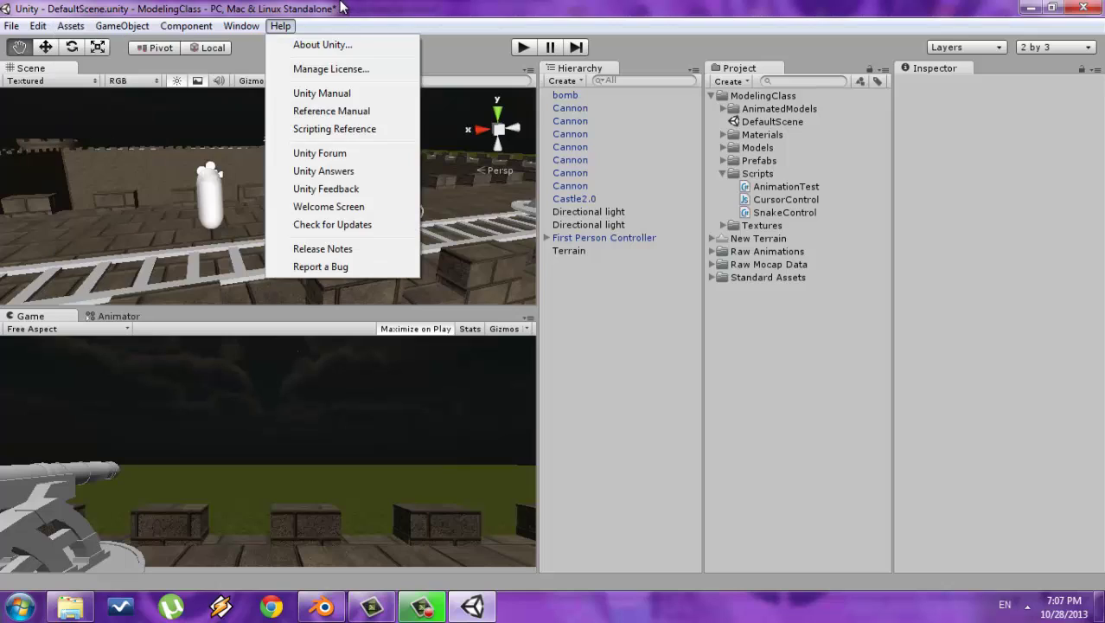
click(280, 26)
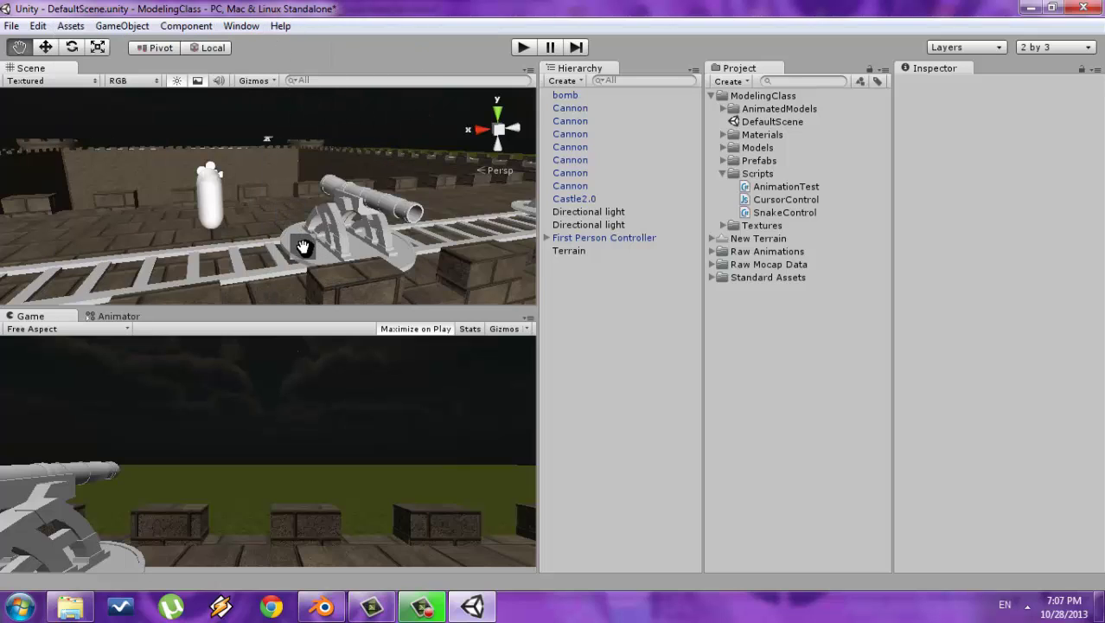
double_click(455, 8)
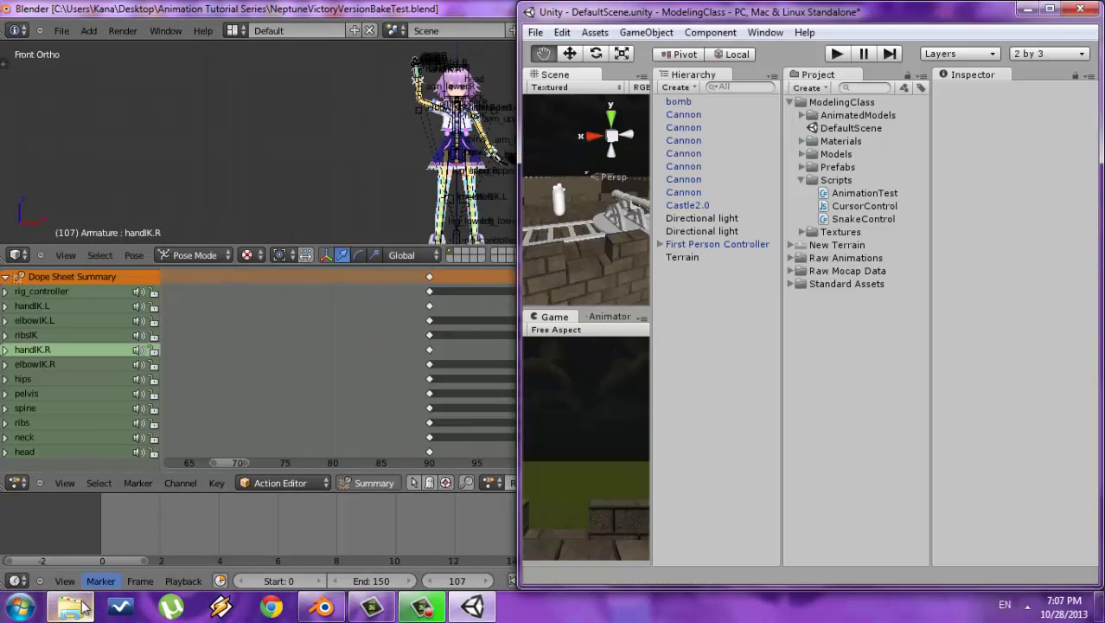
Open the Animation Tutorial Series folder in Explorer and snap it to the left half beside Unity.
click(82, 608)
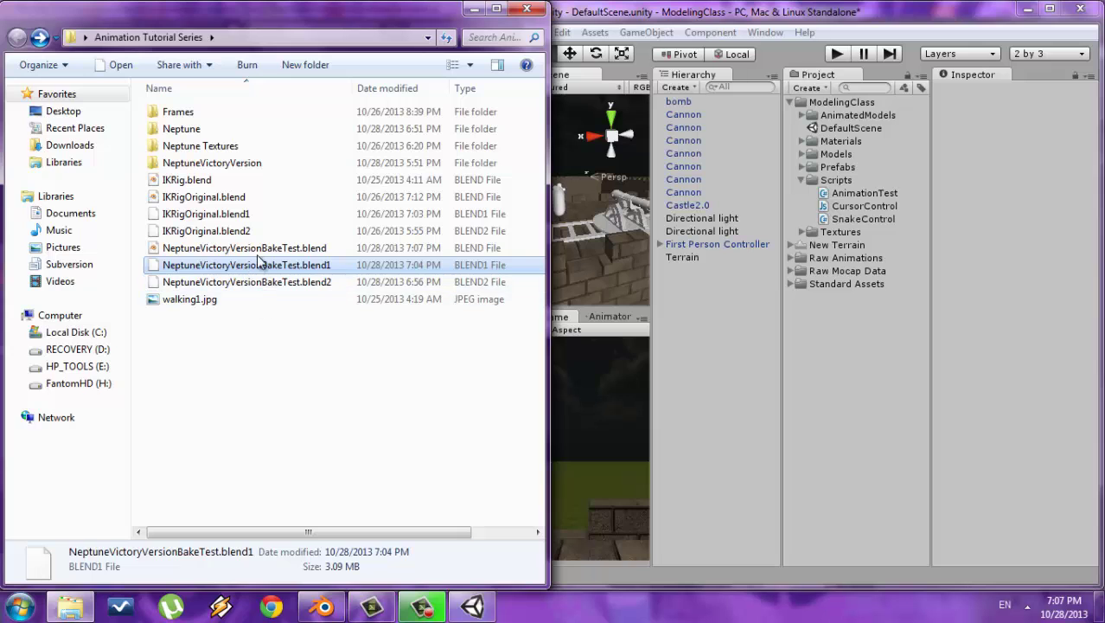
click(228, 249)
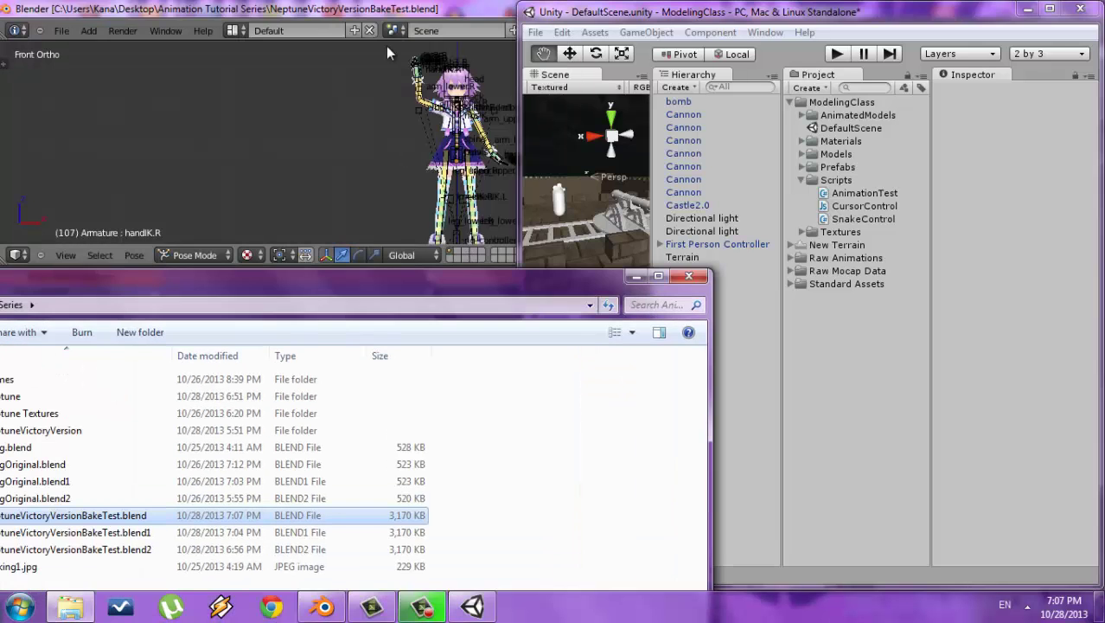
click(385, 46)
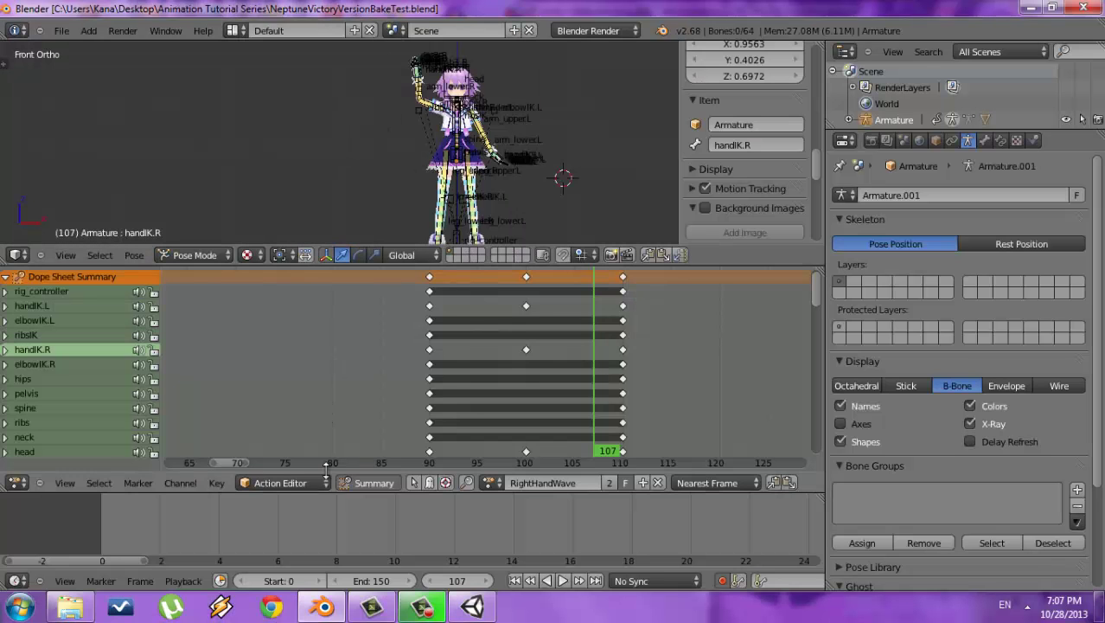
click(71, 608)
drag(385, 275, 2, 130)
click(472, 606)
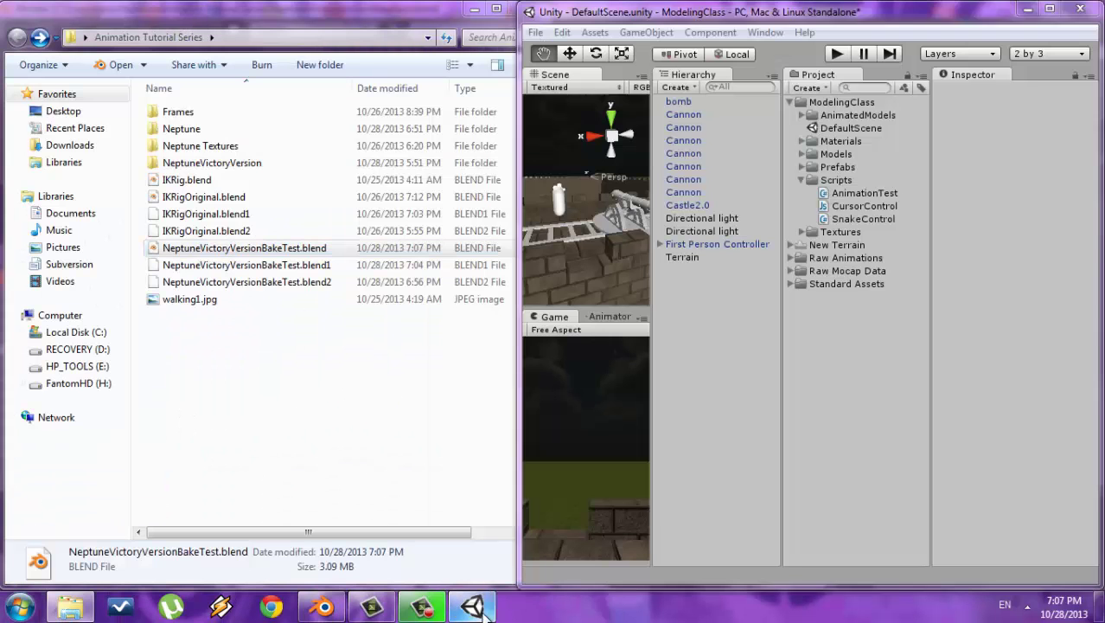
Select Neptune Textures plus NeptuneVictoryVersionBakeTest.blend, and the ModelingClass folder in Unity.
click(229, 146)
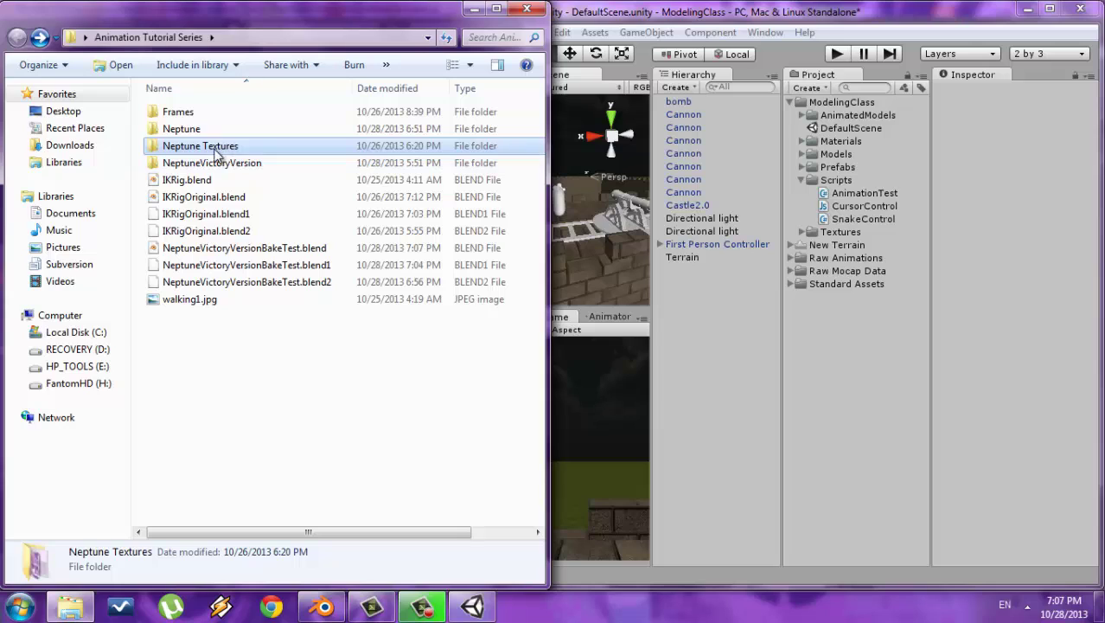
ctrl+click(224, 248)
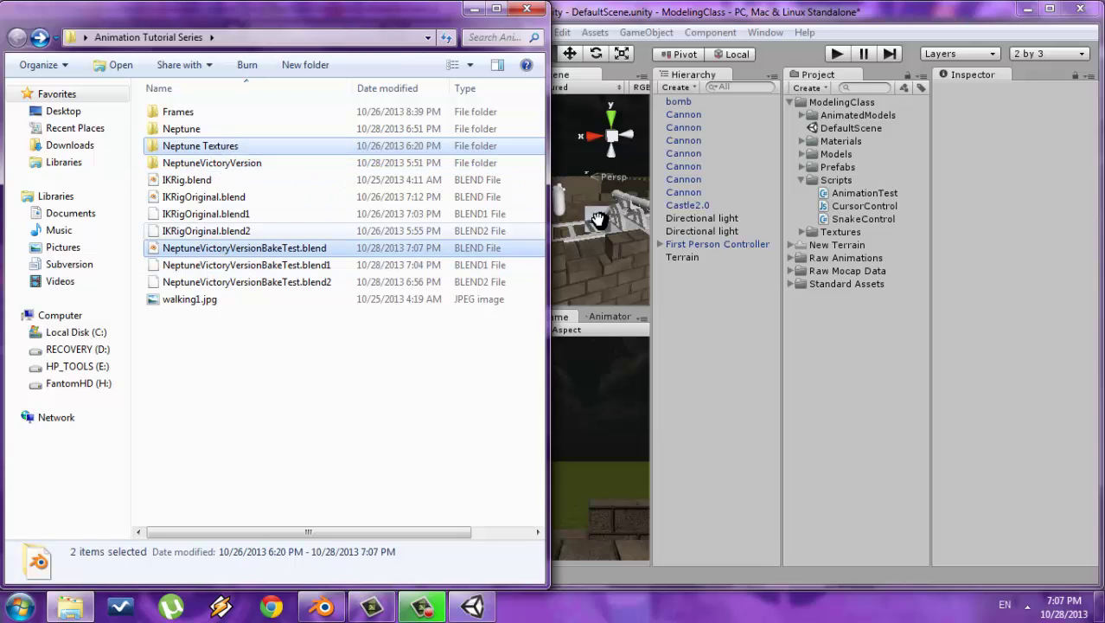
click(827, 103)
Create a new folder under ModelingClass with Create > Folder and name it NeptuneAnimation.
right_click(833, 108)
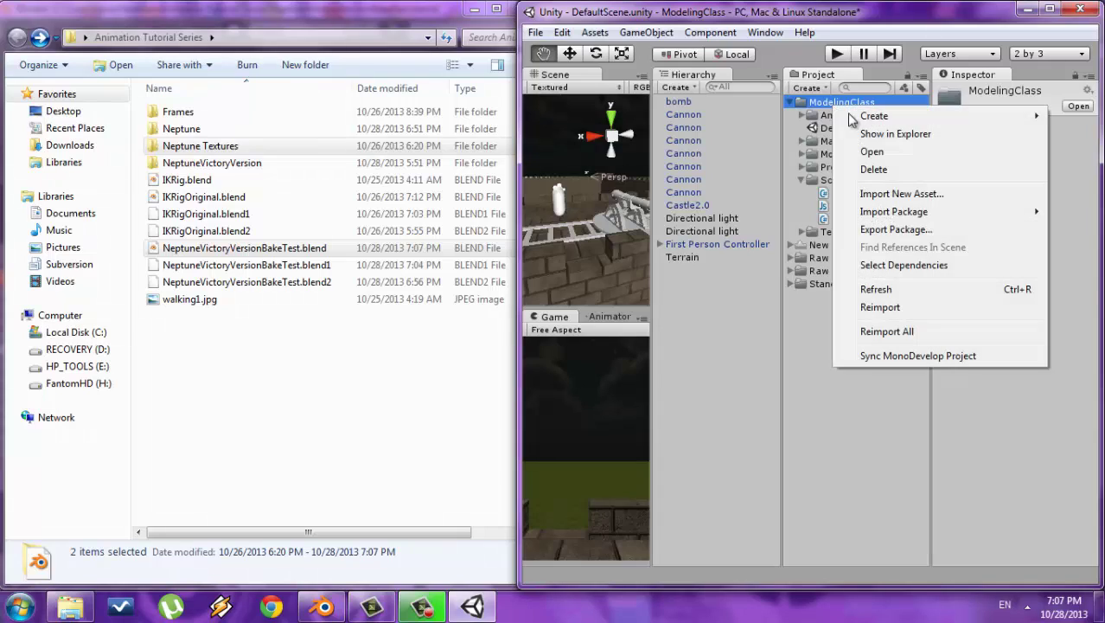
mouse_move(873, 117)
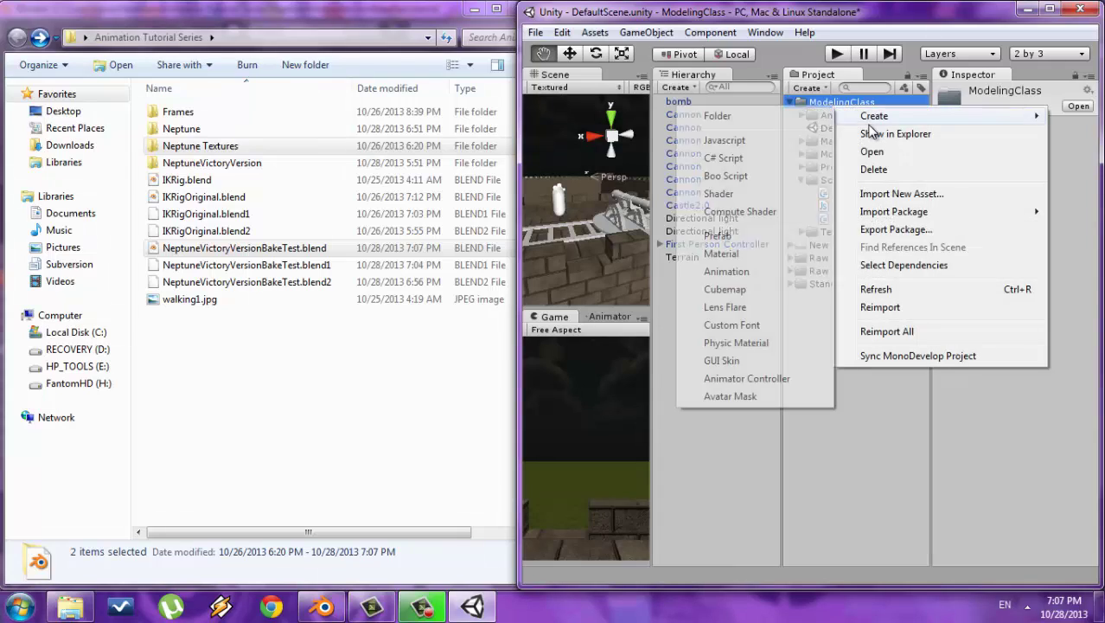
click(747, 117)
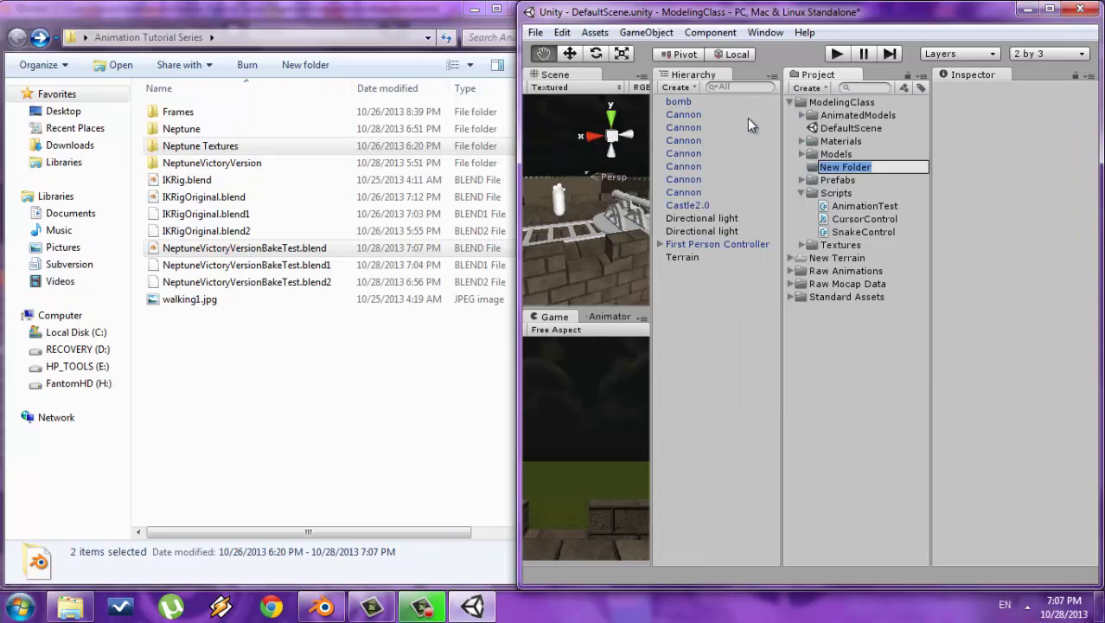
text(NeptuneM)
text(a)
key(BackSpace)
key(BackSpace)
text(Aniam)
key(BackSpace)
key(BackSpace)
key(BackSpace)
text(imation)
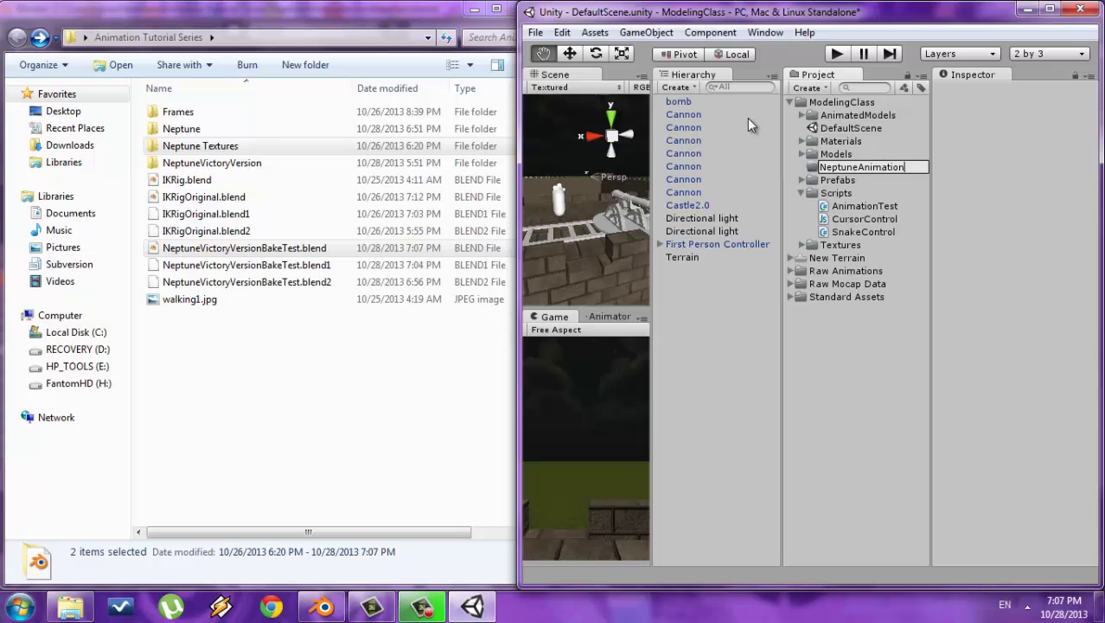
key(Return)
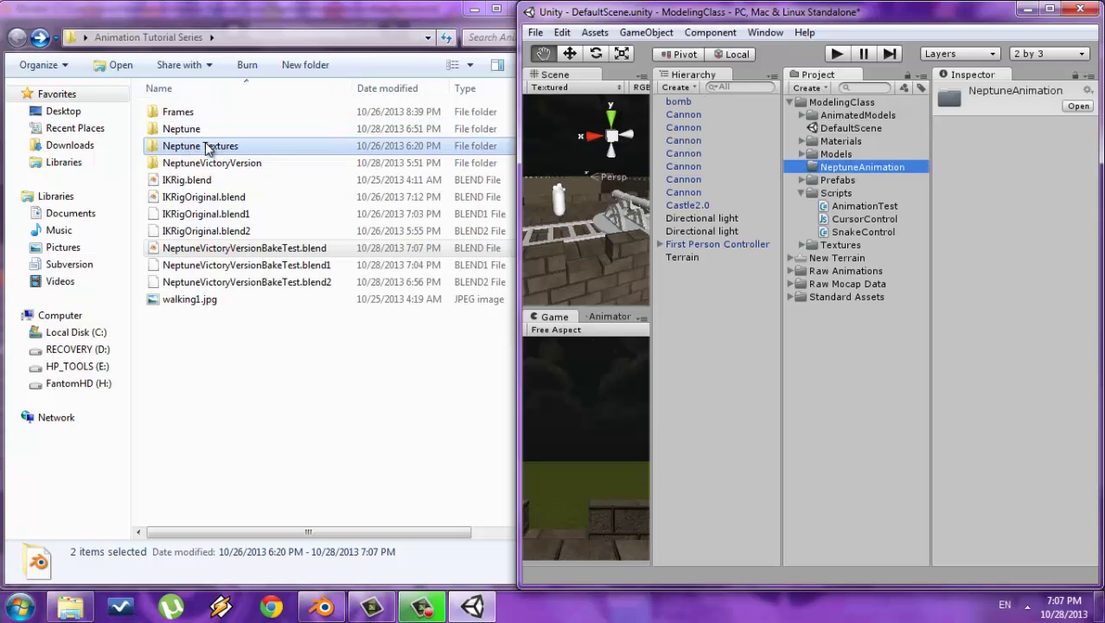
Drag Neptune Textures and NeptuneVictoryVersionBakeTest.blend from Explorer onto Unity's NeptuneAnimation folder.
drag(217, 146, 873, 167)
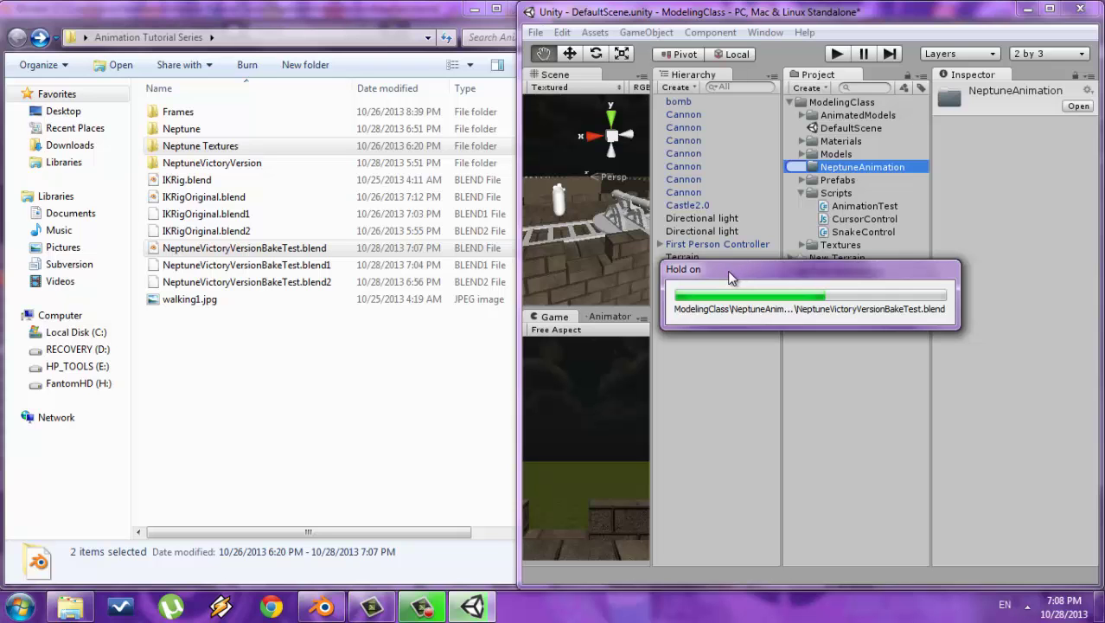
Maximize Unity, expand NeptuneAnimation, and select NeptuneVictoryVersionBakeTest to view its import settings.
double_click(797, 14)
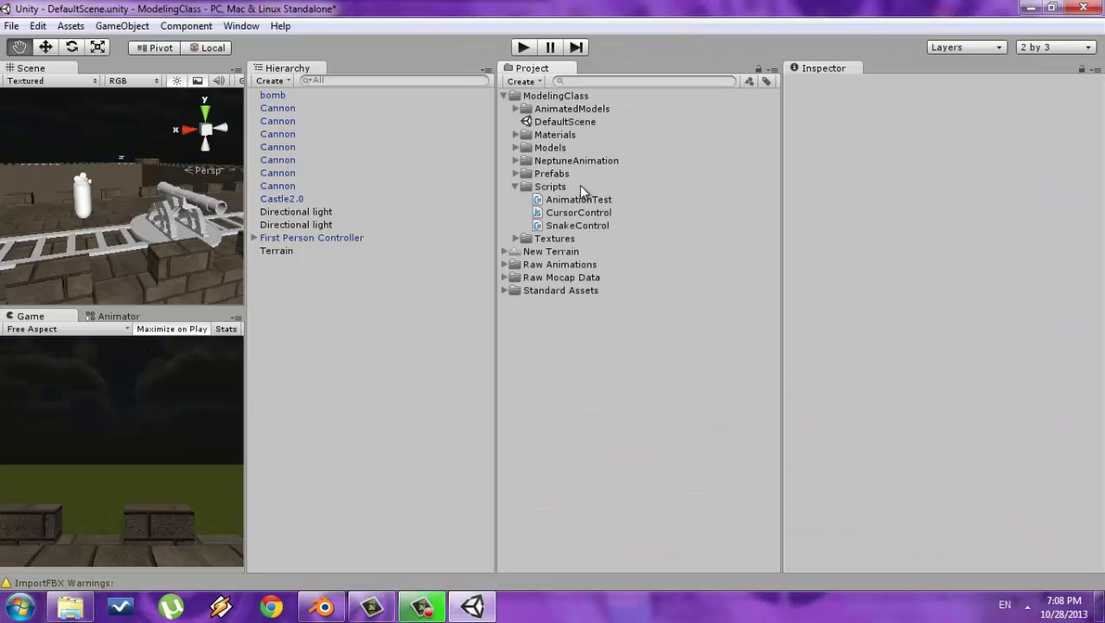
click(515, 160)
click(573, 184)
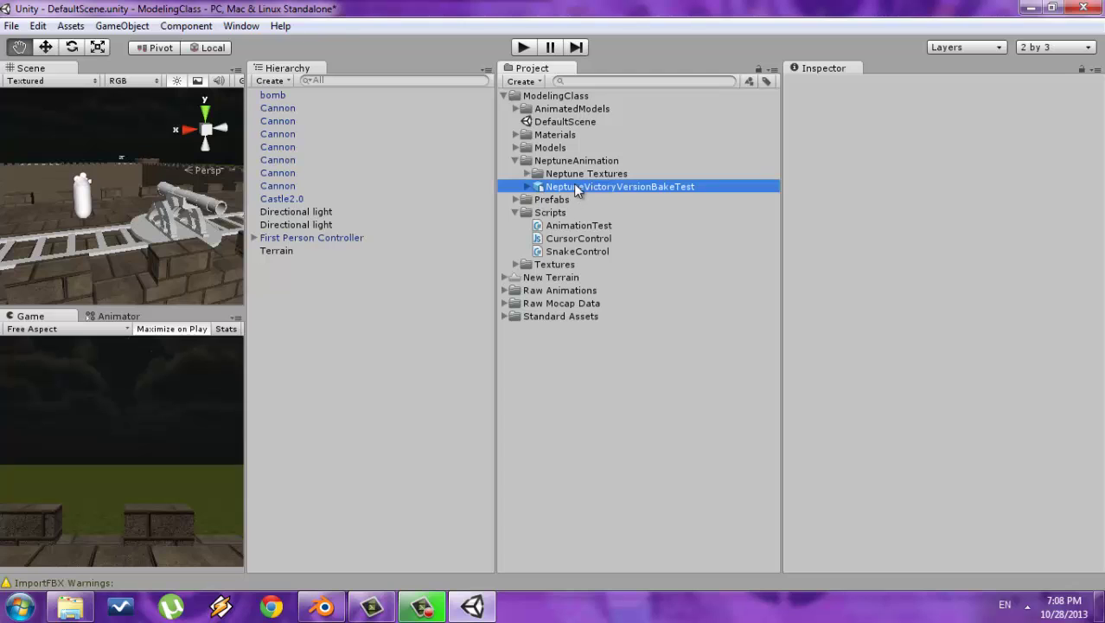
drag(933, 467, 865, 489)
click(575, 174)
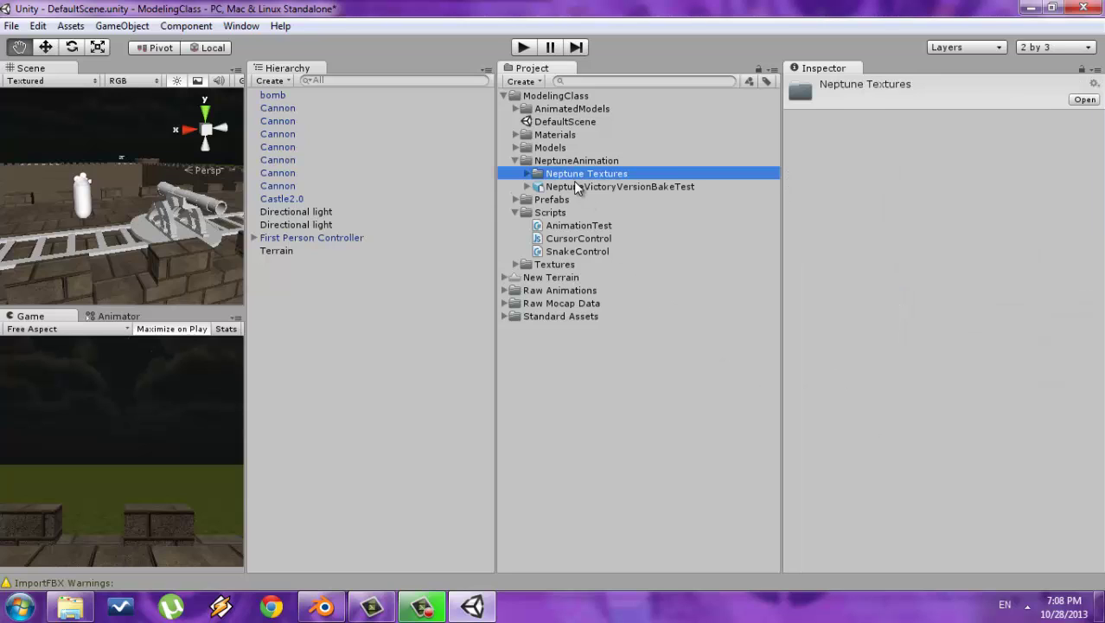
click(577, 187)
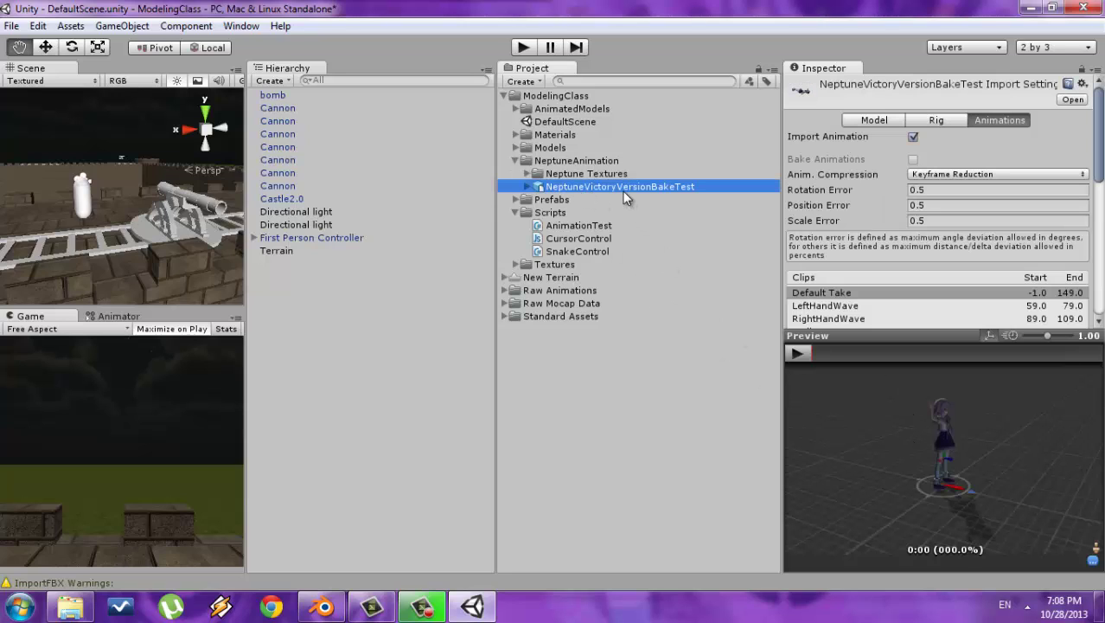
Set NeptuneVictoryVersionBakeTest's rig Animation Type to Legacy and apply the reimport.
click(945, 123)
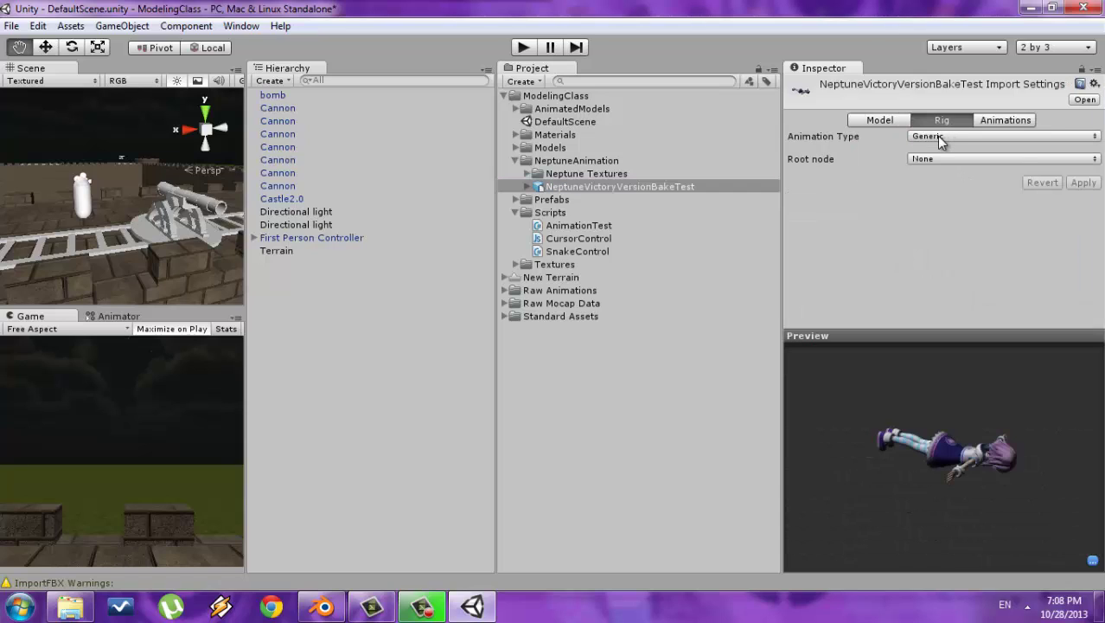
click(940, 139)
click(952, 176)
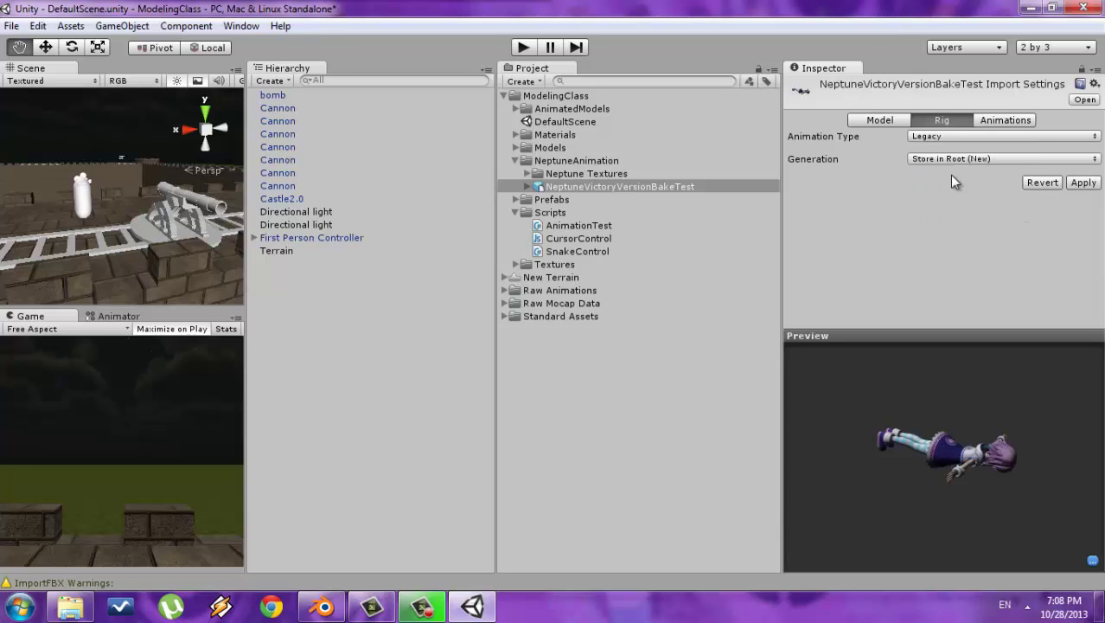
click(1082, 182)
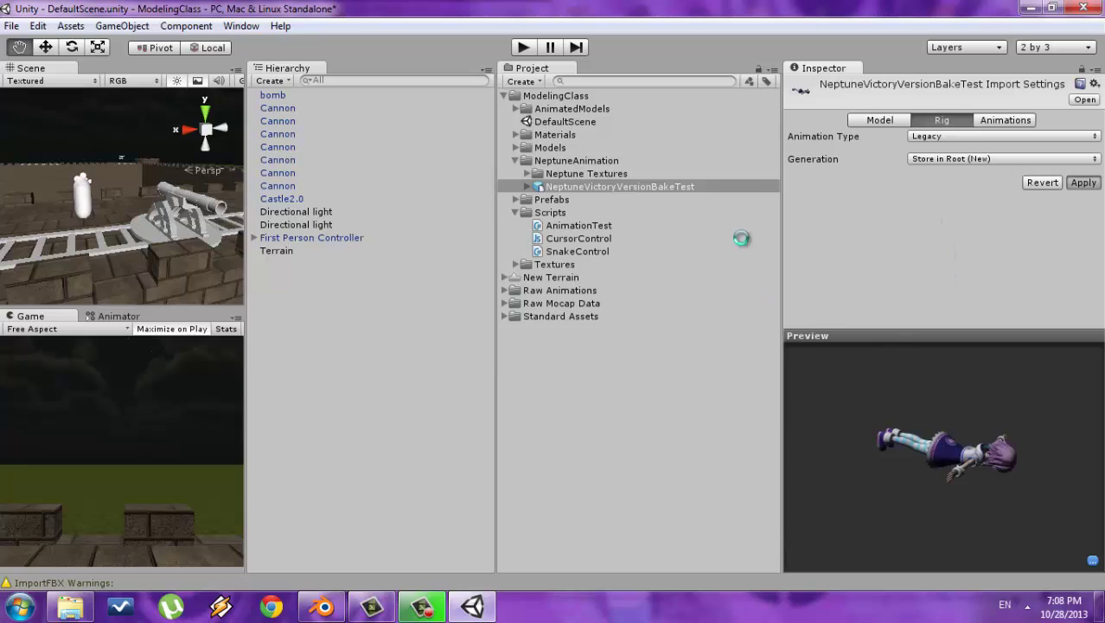
click(988, 121)
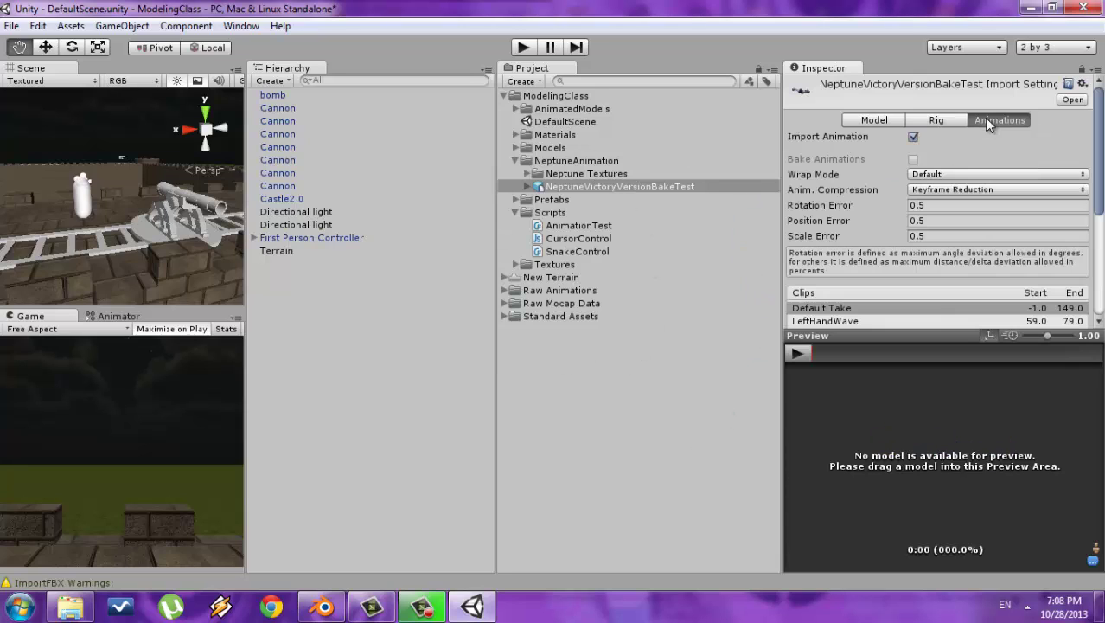
click(936, 121)
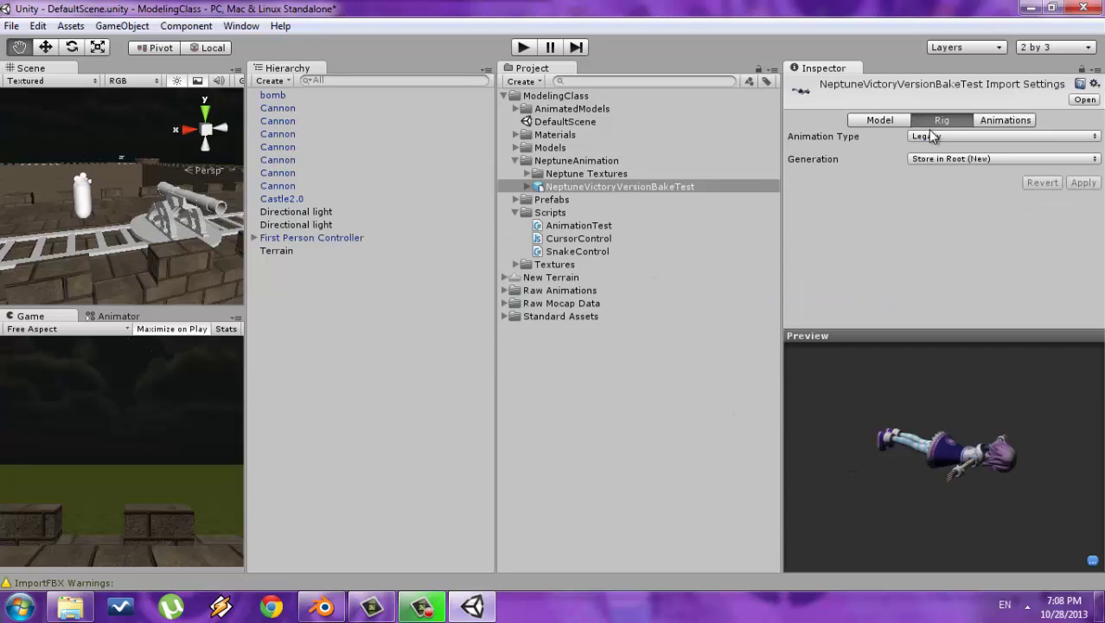
click(994, 121)
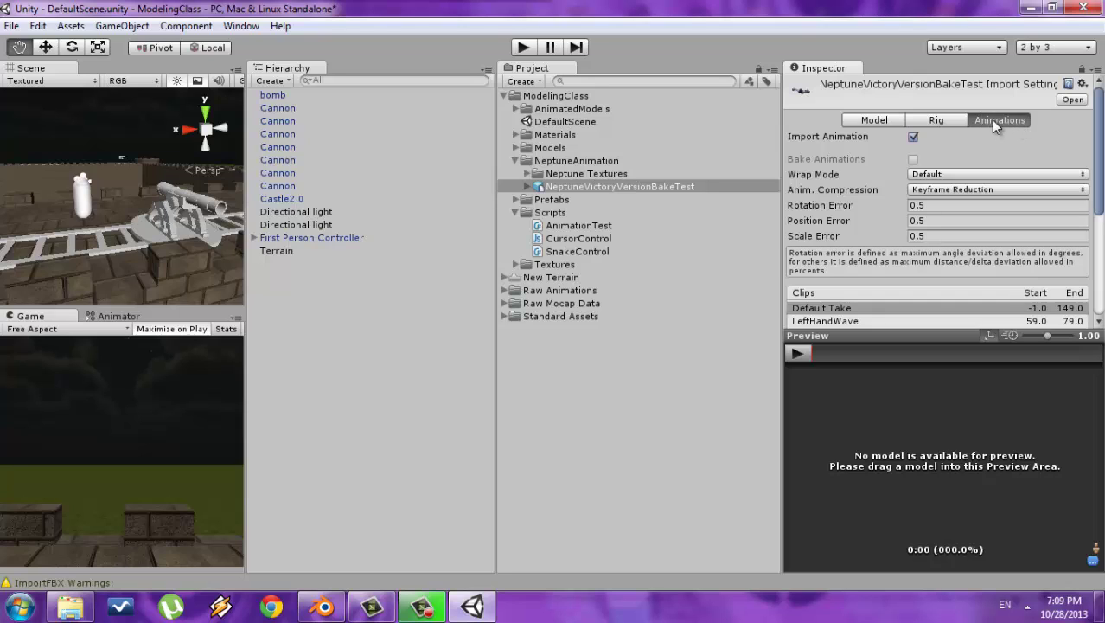
scroll(1003, 138, down, 4)
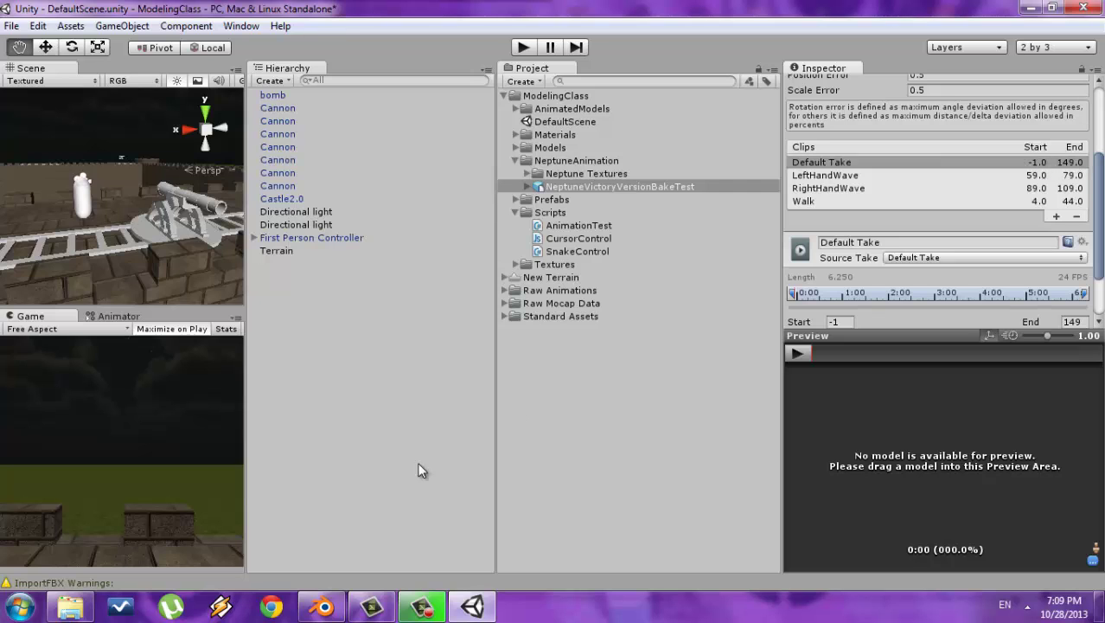
Switch to Blender briefly, then bring the Unity editor back to the model's clip list.
click(323, 607)
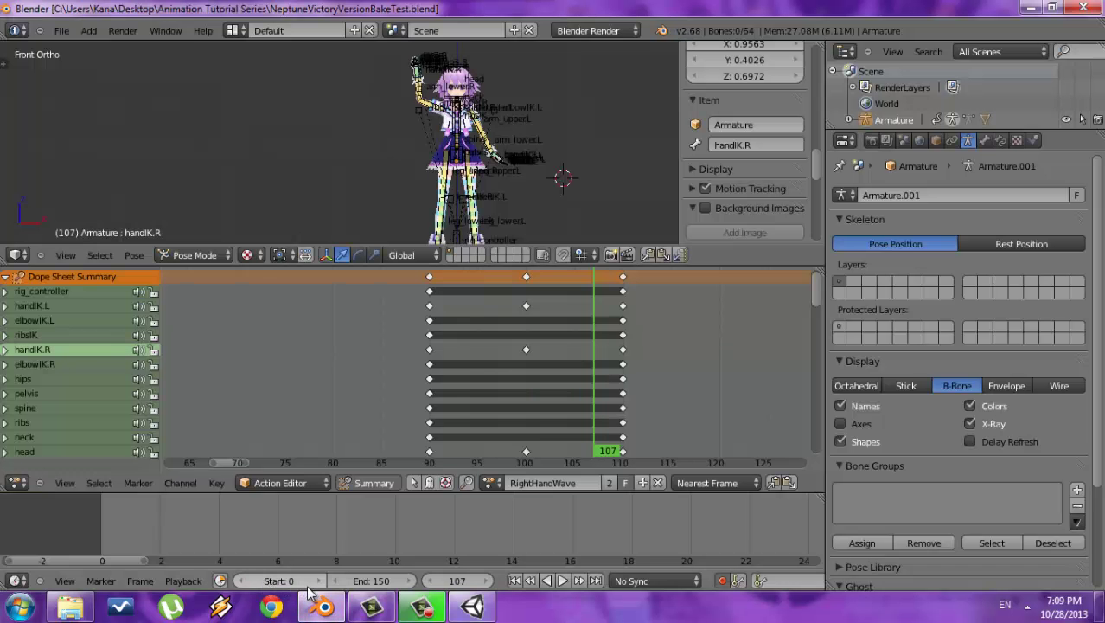
click(472, 607)
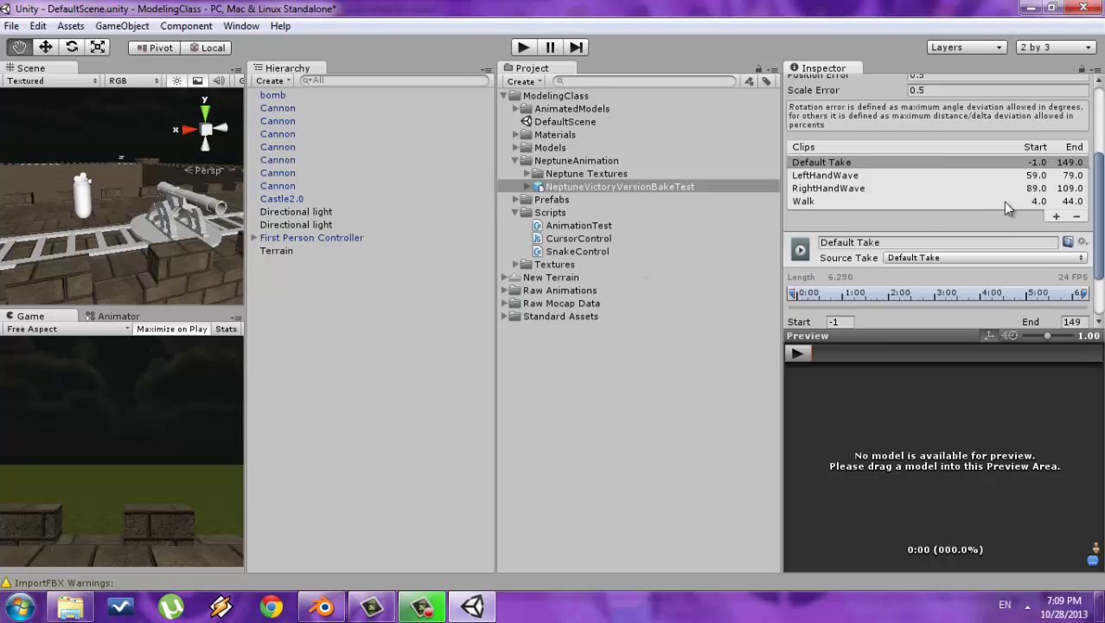
Remove Default Take from the clips, check Walk, RightHandWave and LeftHandWave ranges, then return to Blender.
click(863, 161)
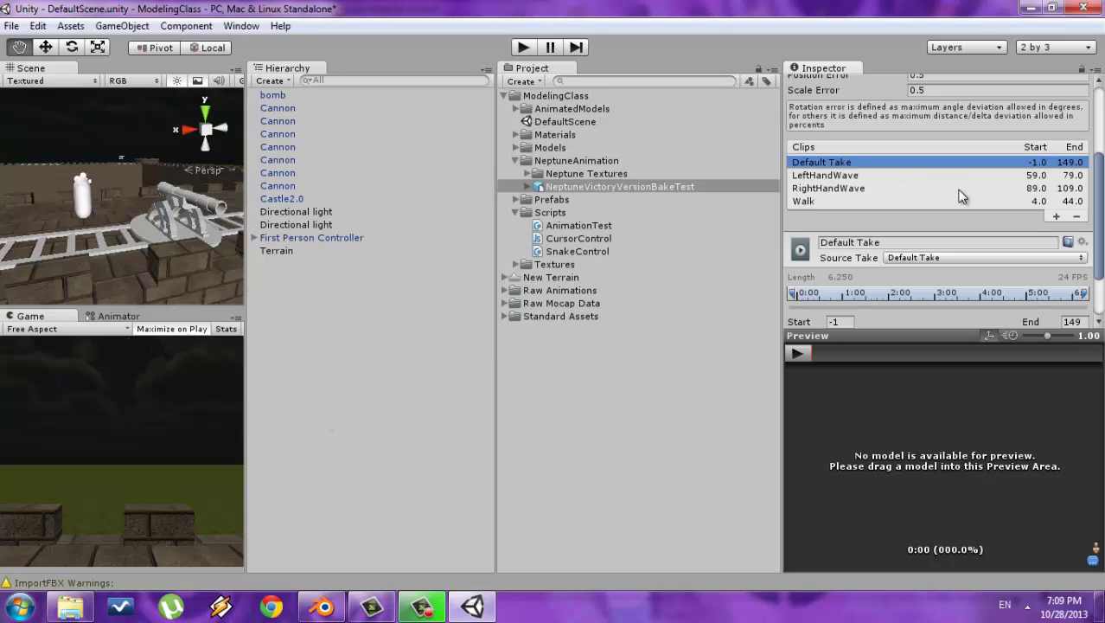
click(1077, 217)
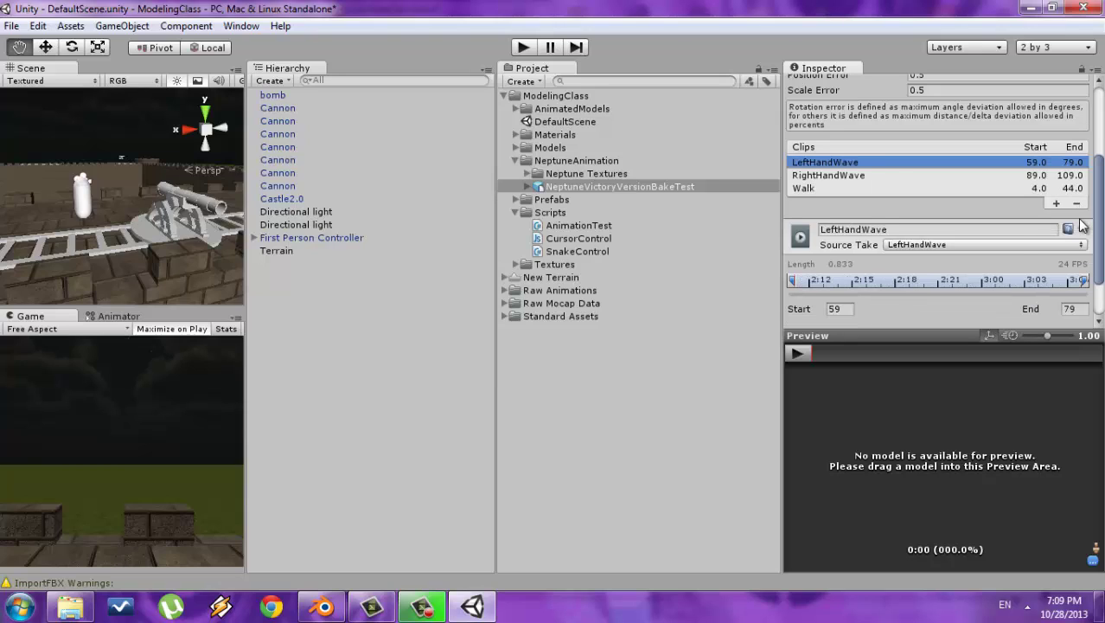
click(844, 186)
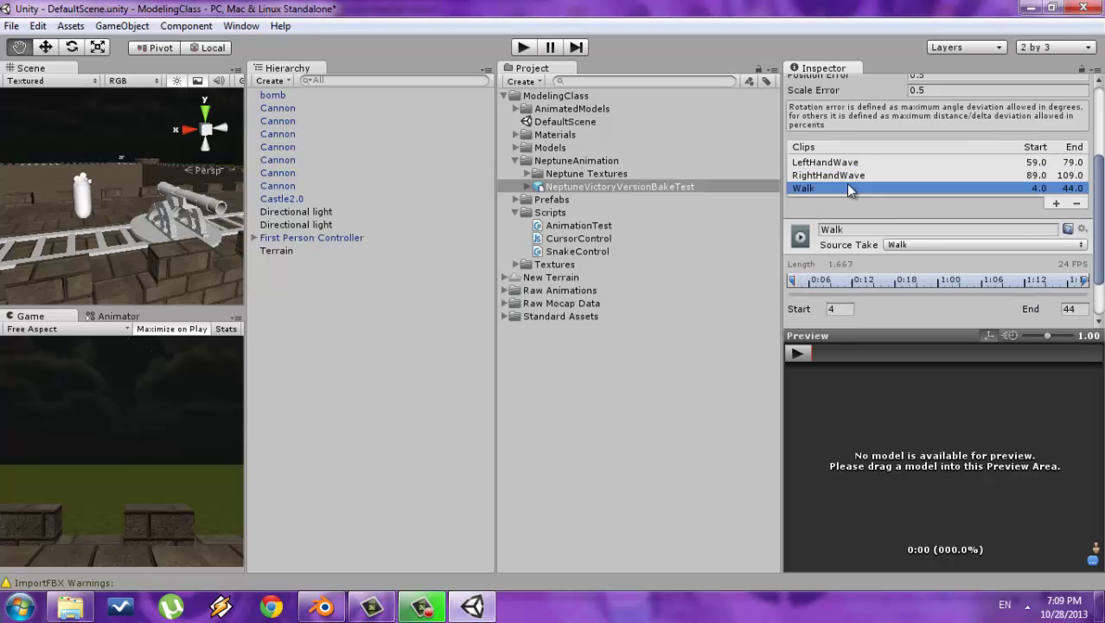
click(833, 174)
click(825, 162)
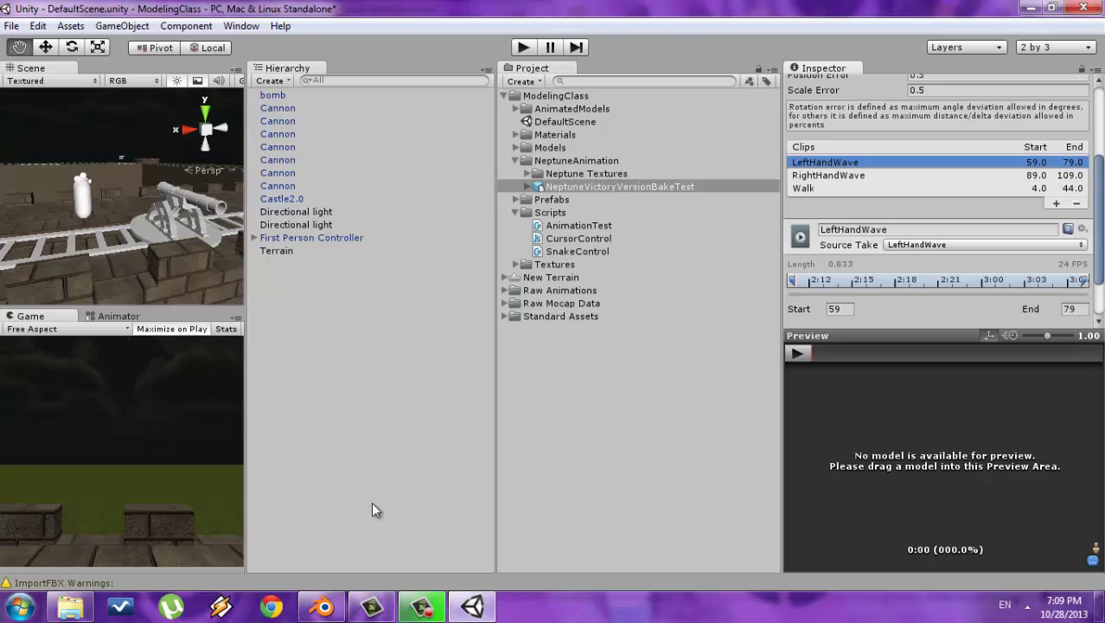
click(323, 606)
click(490, 482)
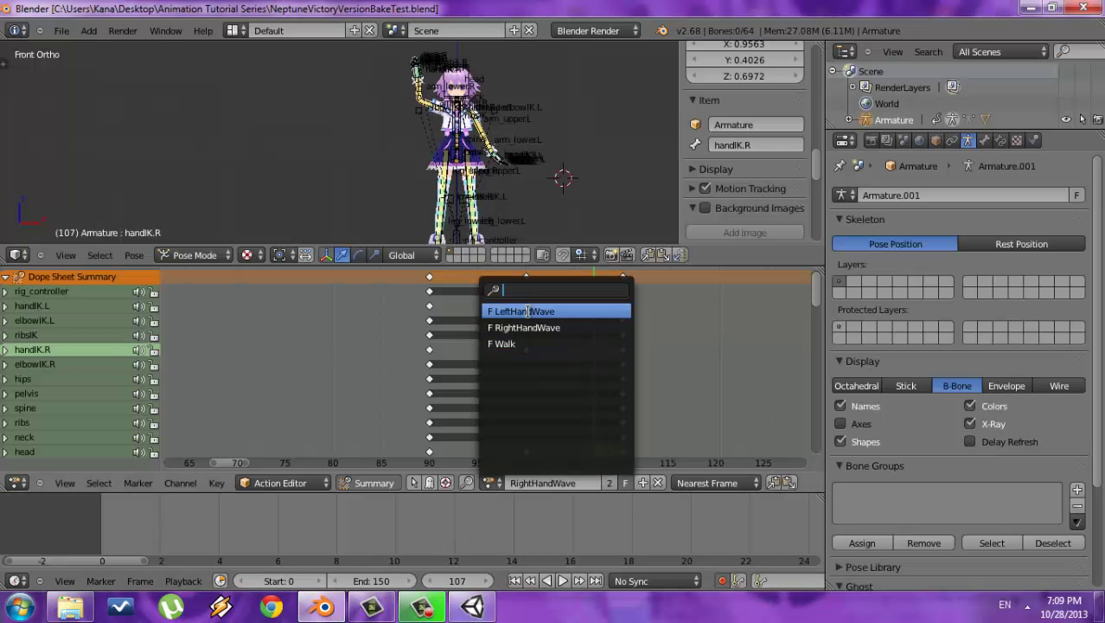
click(472, 606)
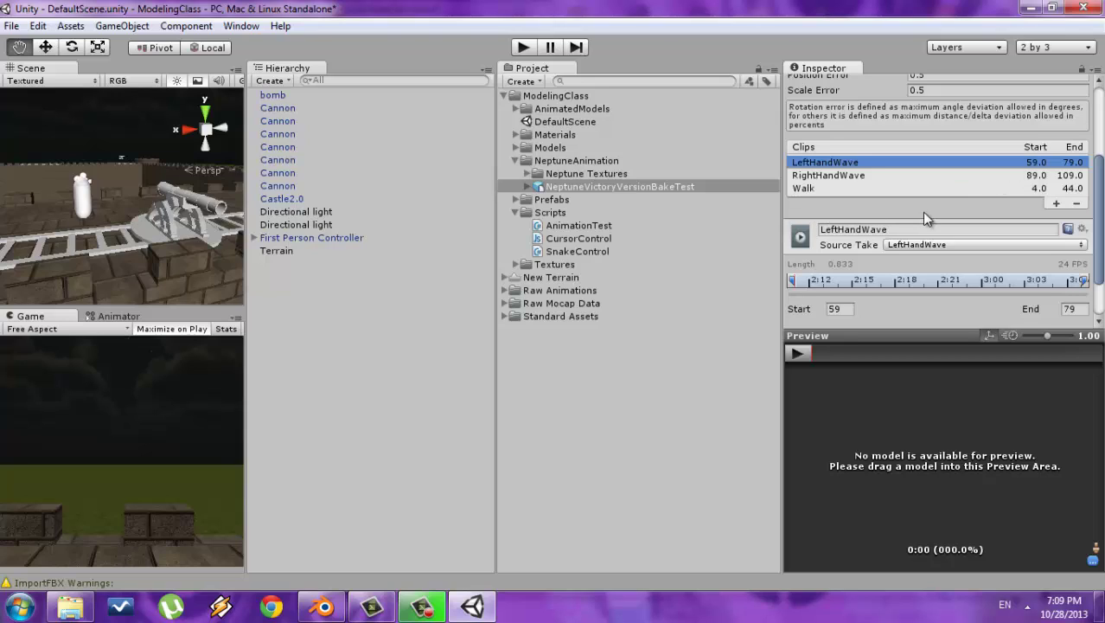
click(1055, 204)
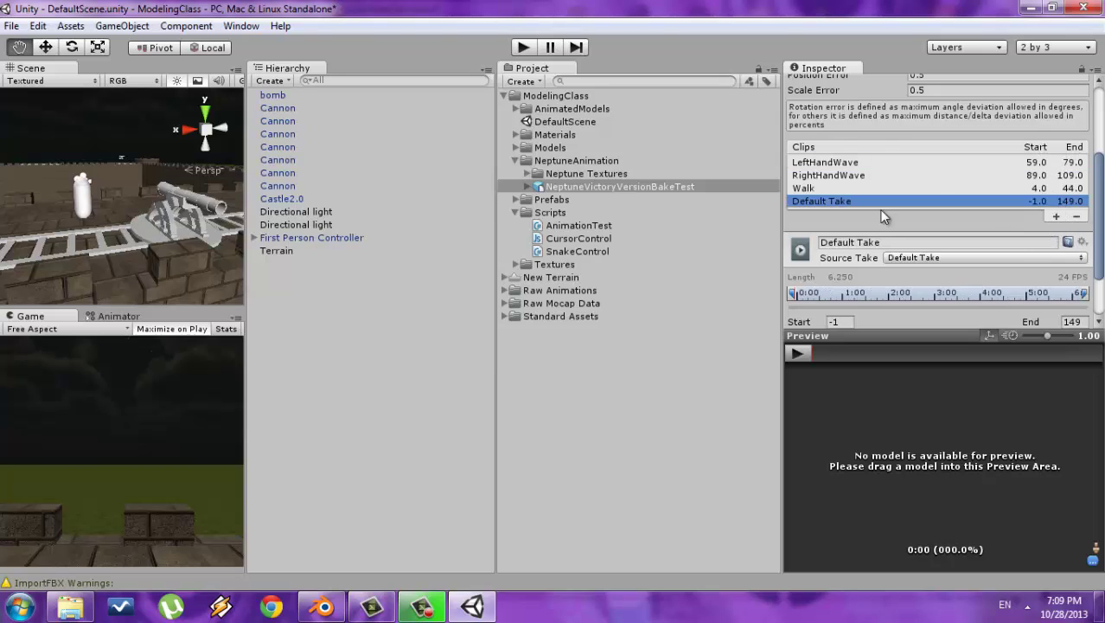
click(880, 242)
key(ctrl+a)
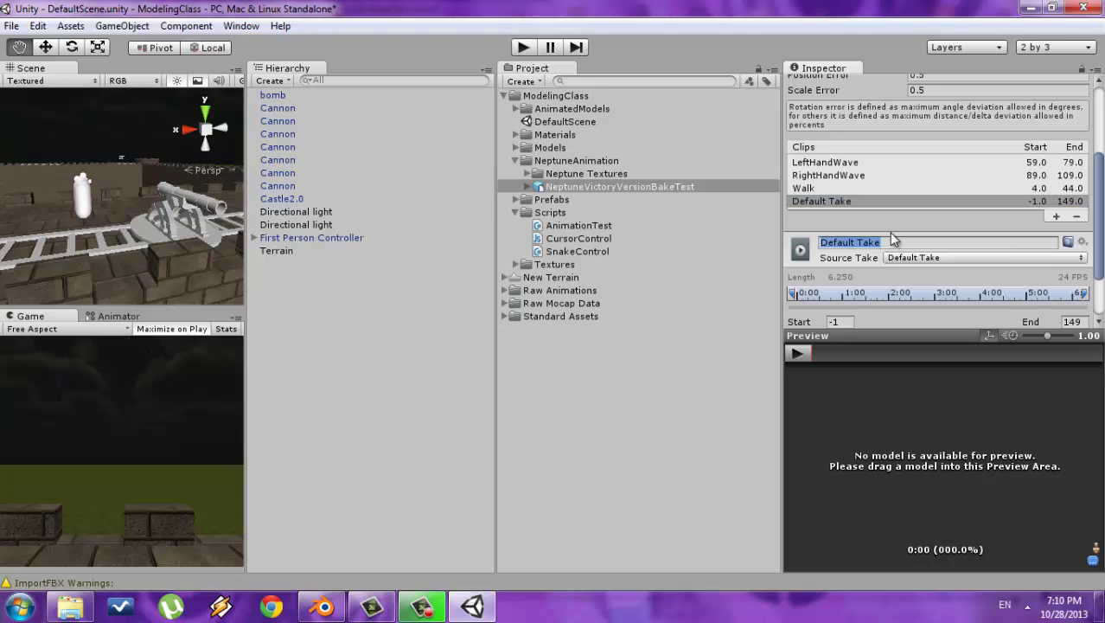
text(New Animation)
key(Return)
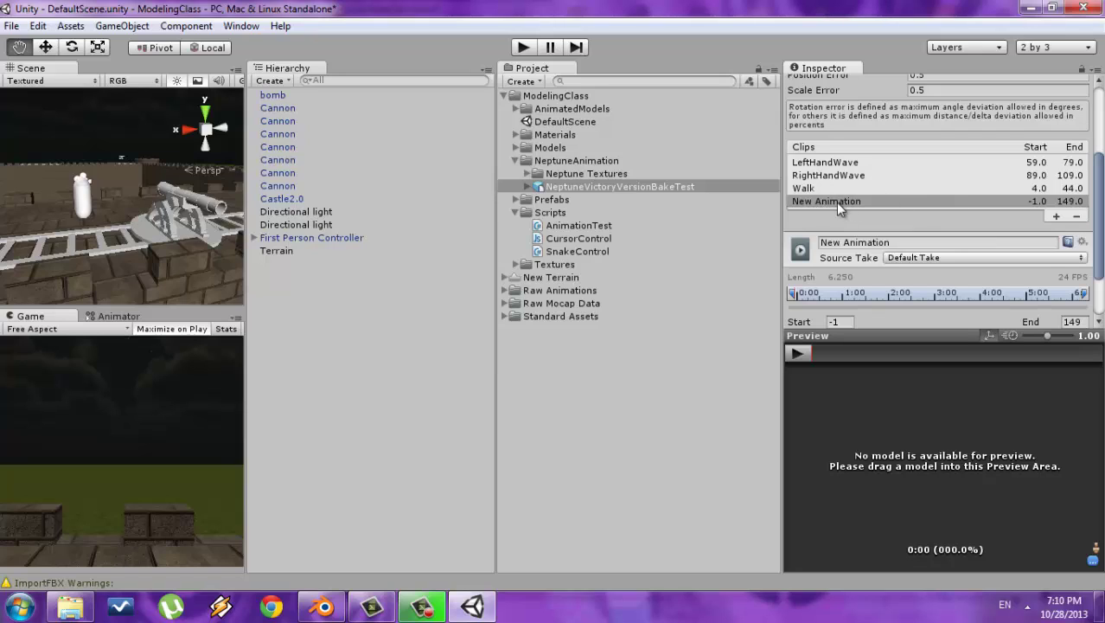
click(1076, 216)
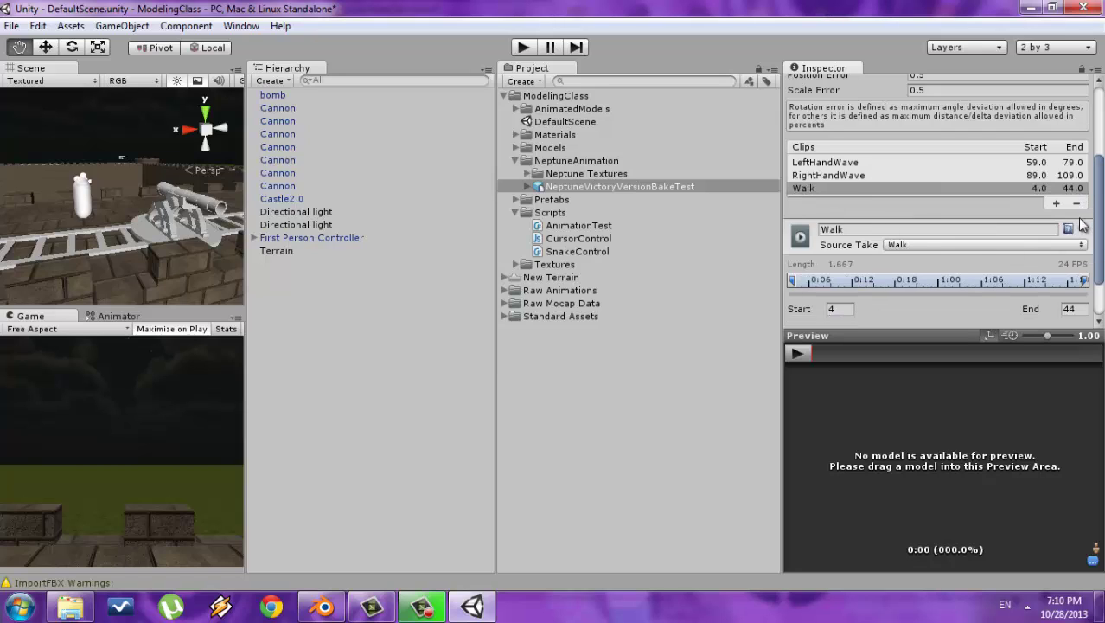
click(859, 162)
click(852, 175)
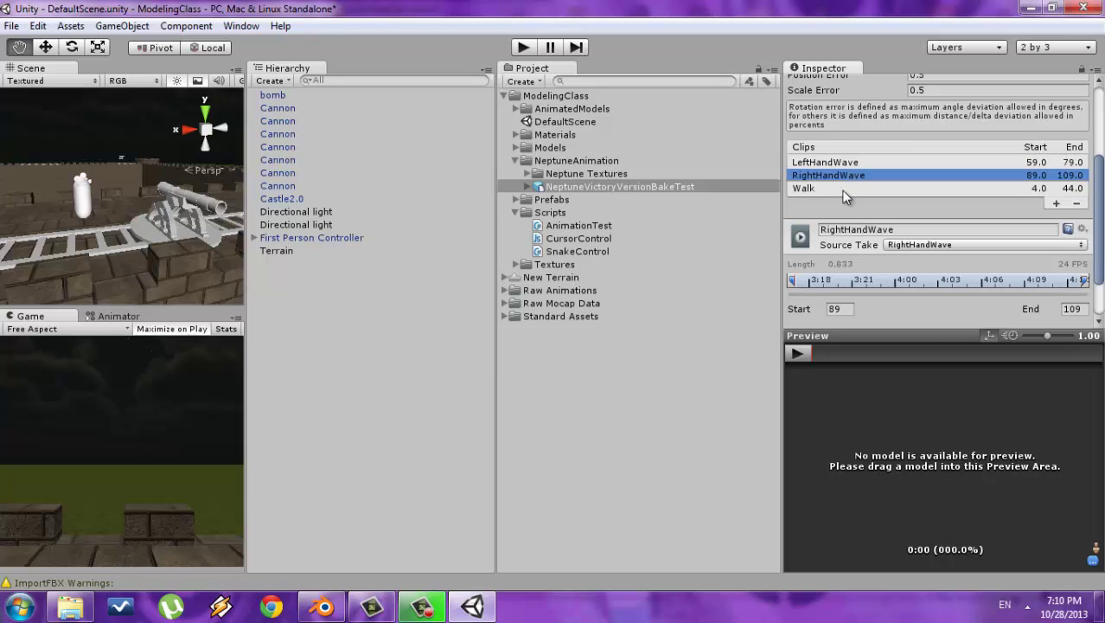
click(828, 188)
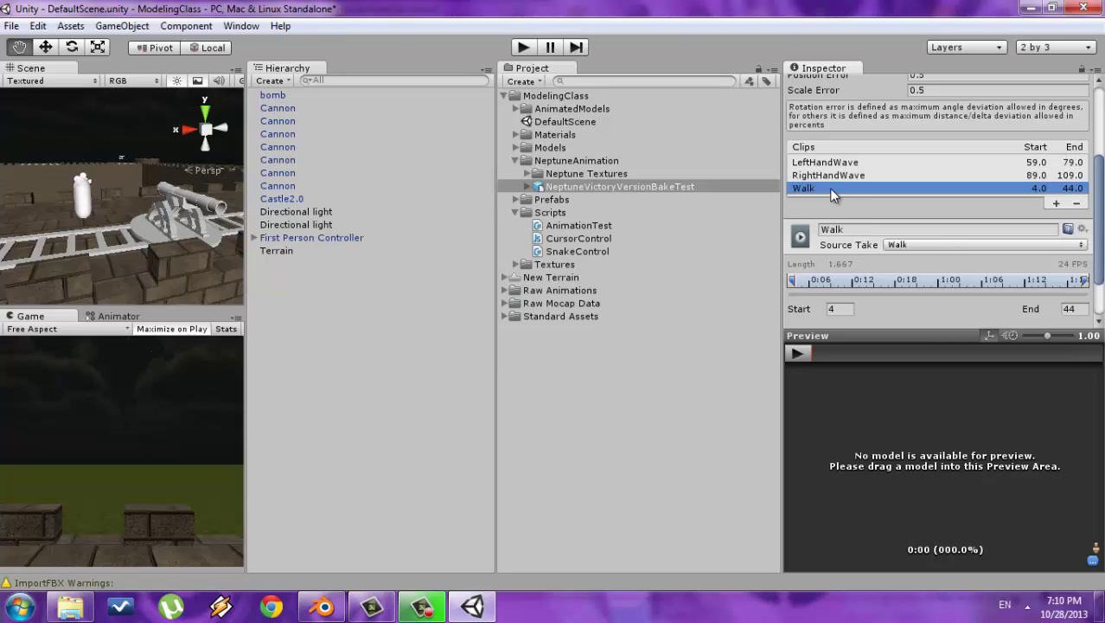
scroll(955, 222, down, 3)
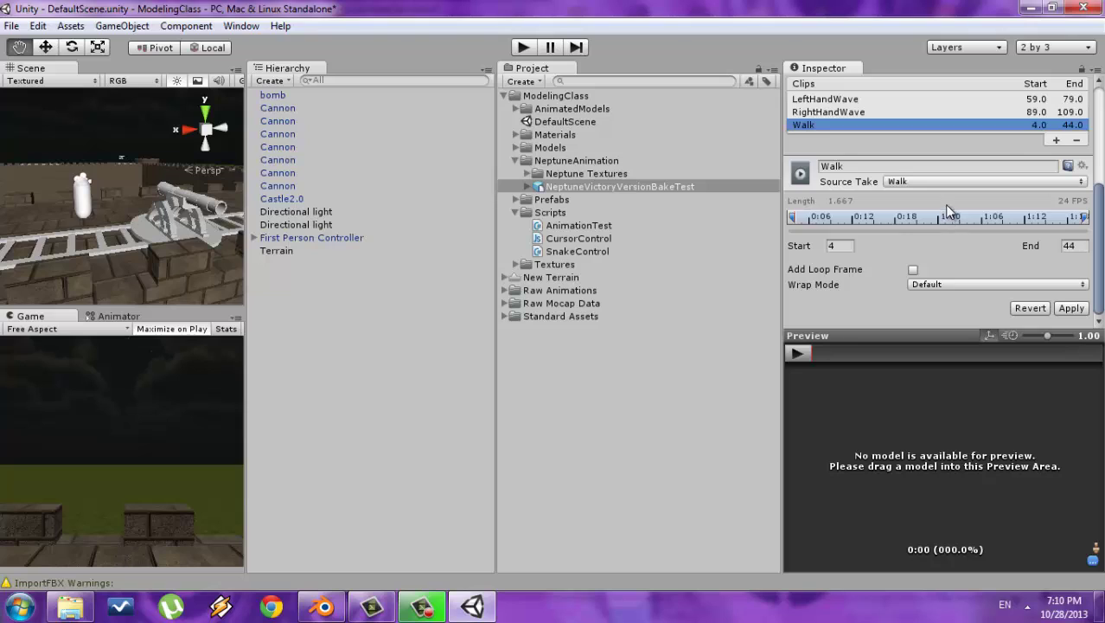
Review the three clips, then set LeftHandWave's wrap mode to Loop and apply it.
scroll(924, 171, up, 2)
click(899, 149)
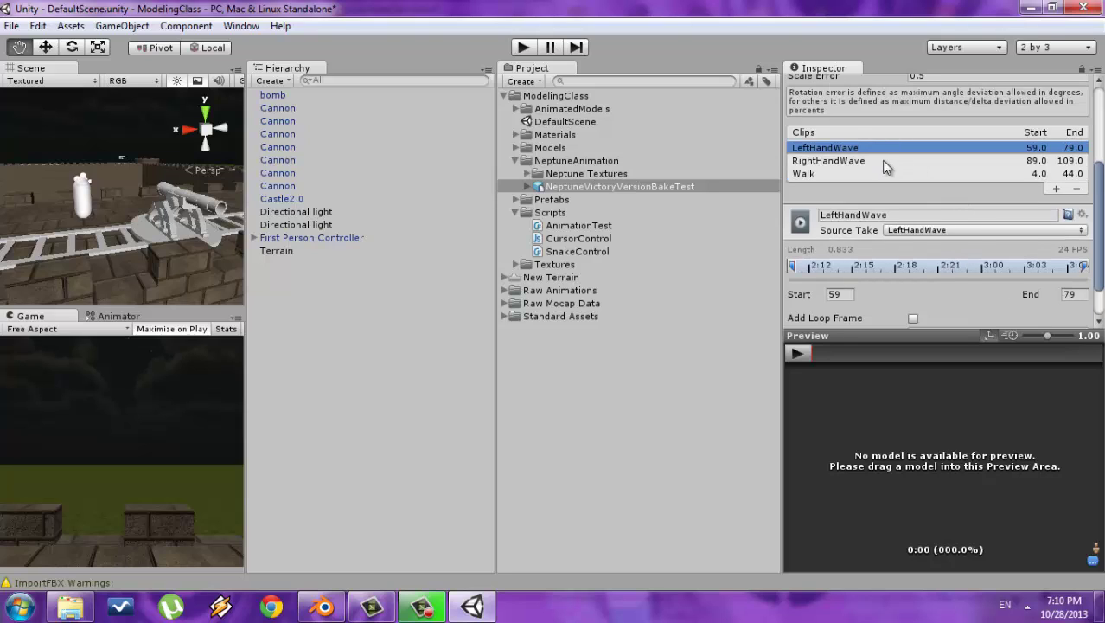
click(883, 161)
click(879, 170)
click(877, 149)
scroll(861, 158, down, 2)
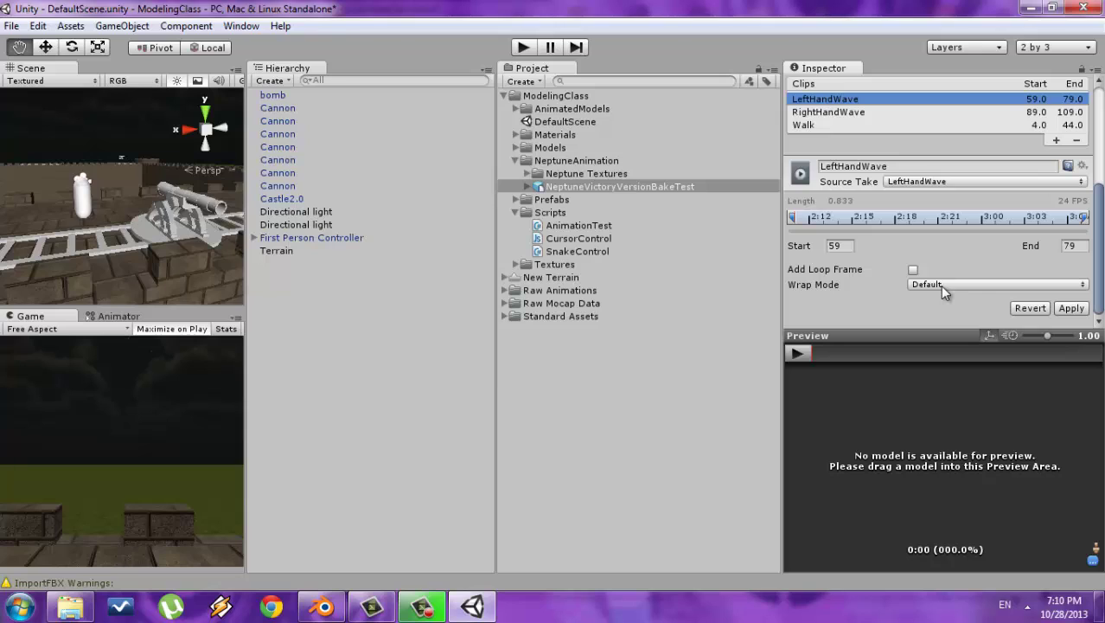
click(856, 112)
click(857, 100)
click(932, 284)
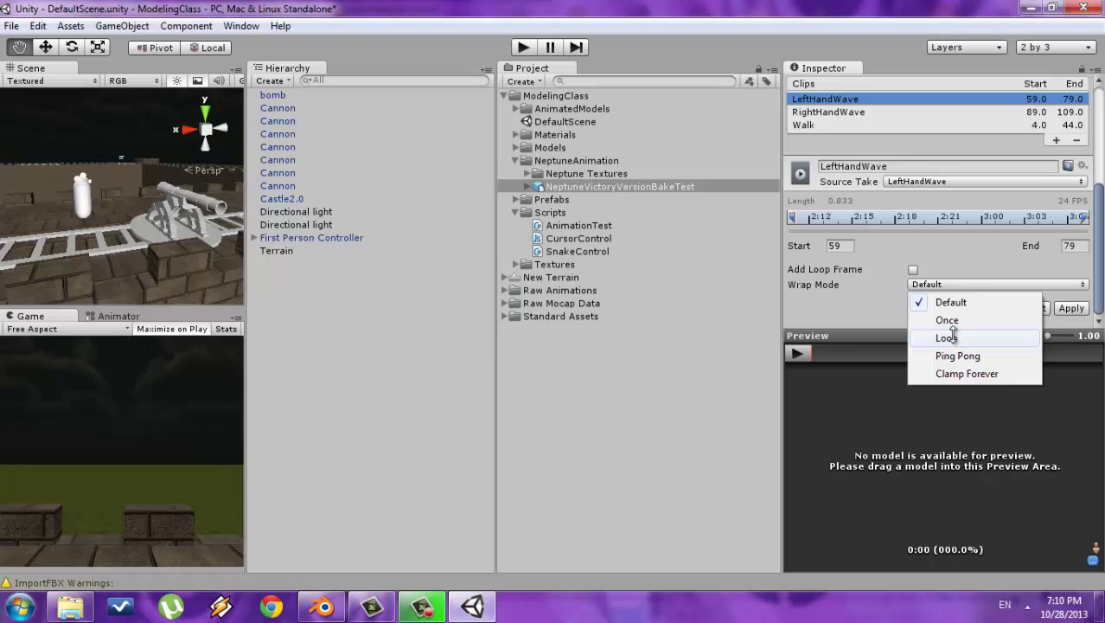
click(951, 336)
click(1072, 307)
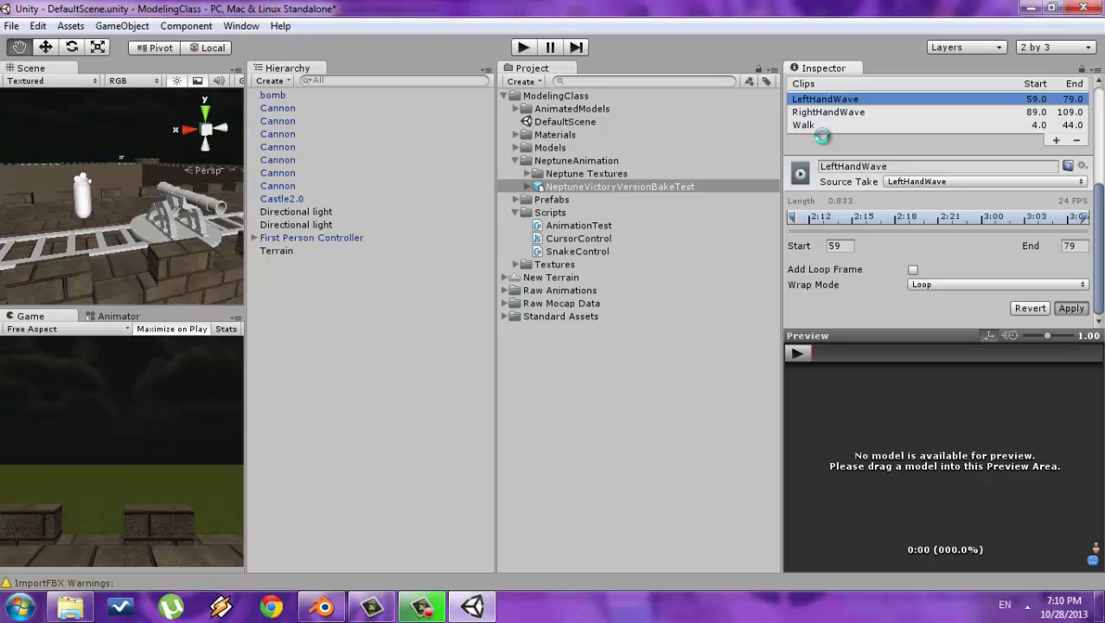
Set RightHandWave's wrap mode to Loop, apply it, and select the Walk clip.
click(846, 115)
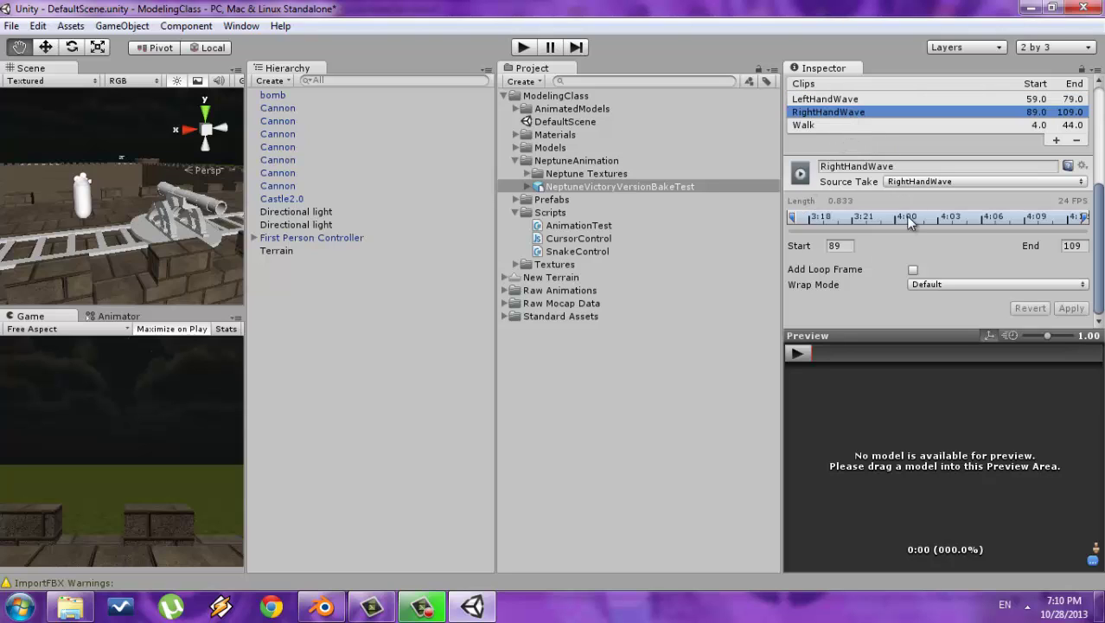
click(941, 291)
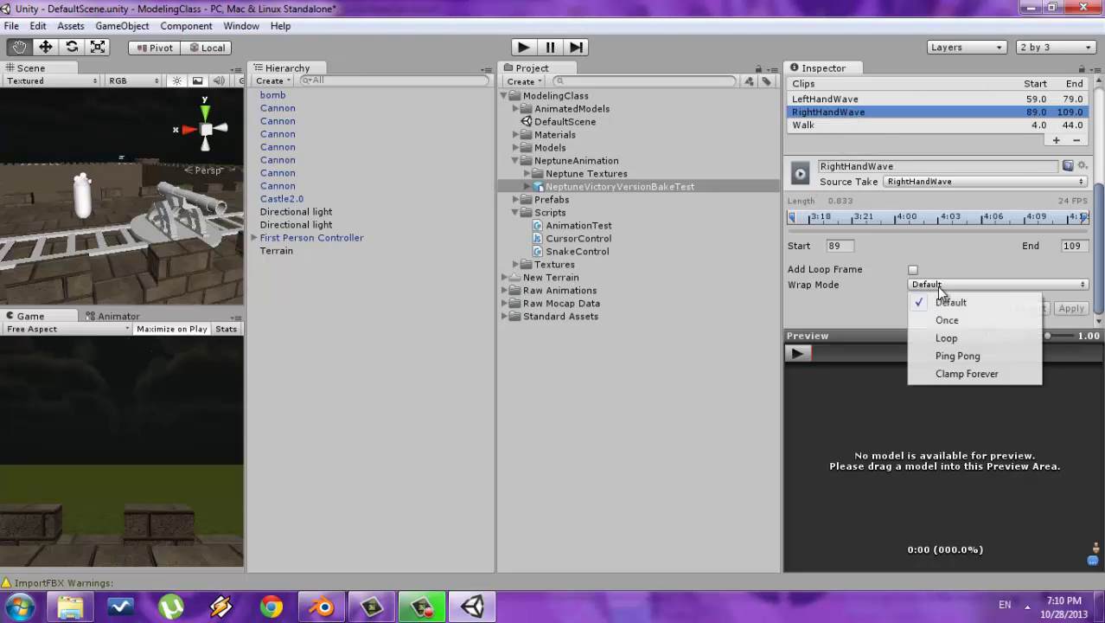
click(960, 339)
click(1072, 308)
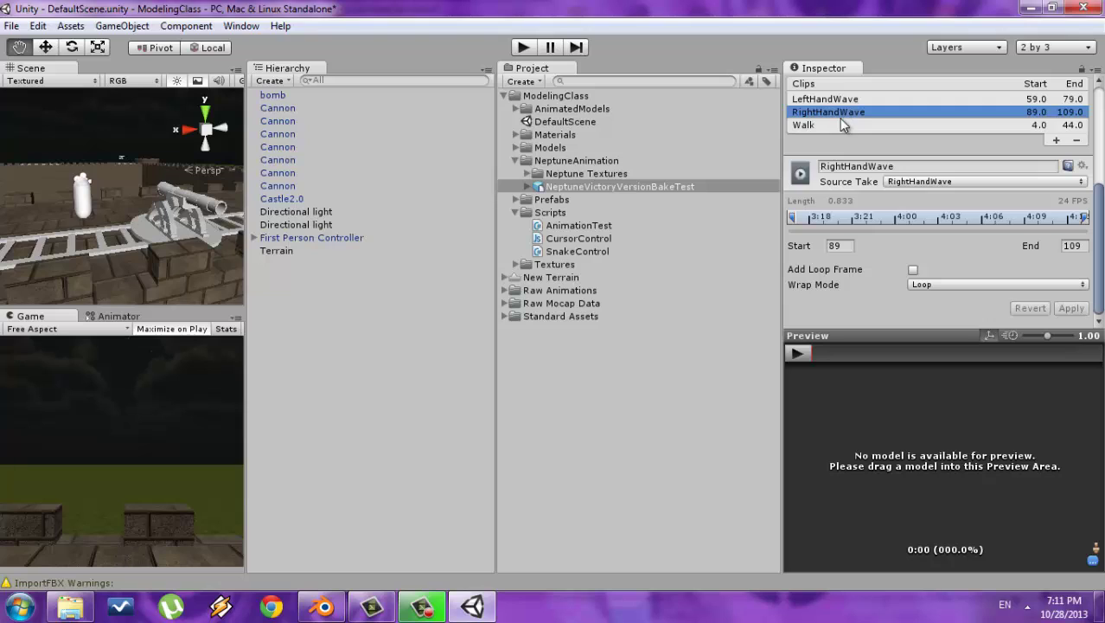
click(839, 125)
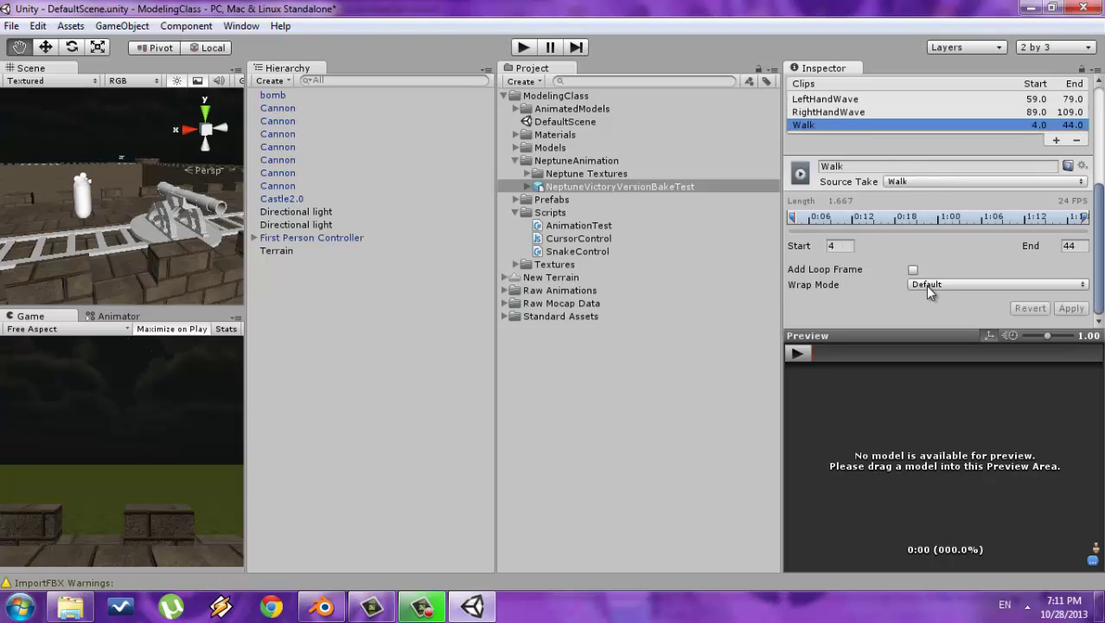